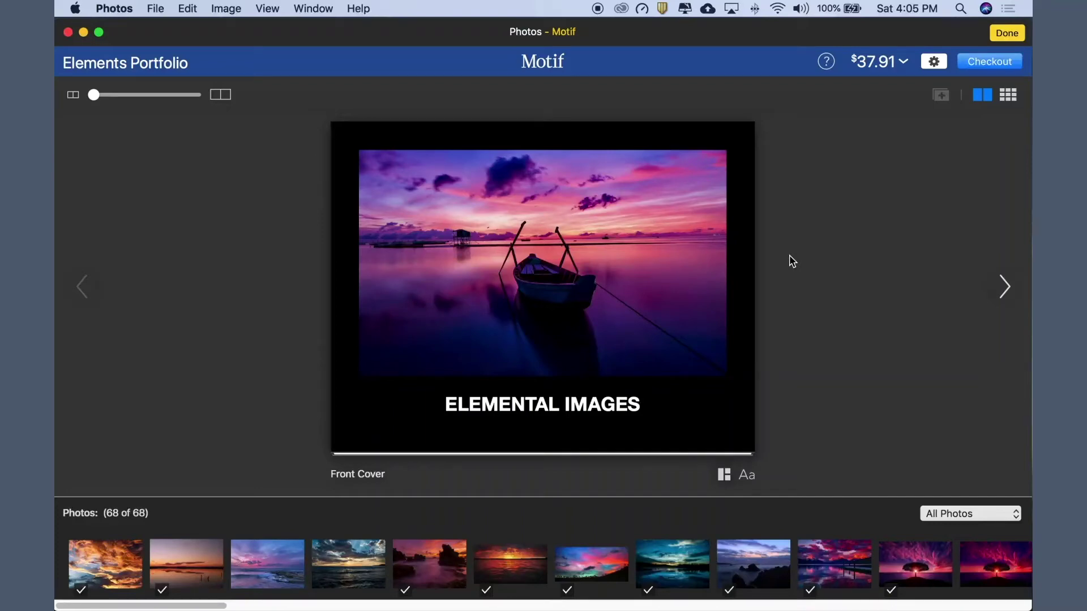
# - Page forward twice from the Front Cover to the pages 2–3 spread
pyautogui.click(1006, 292)
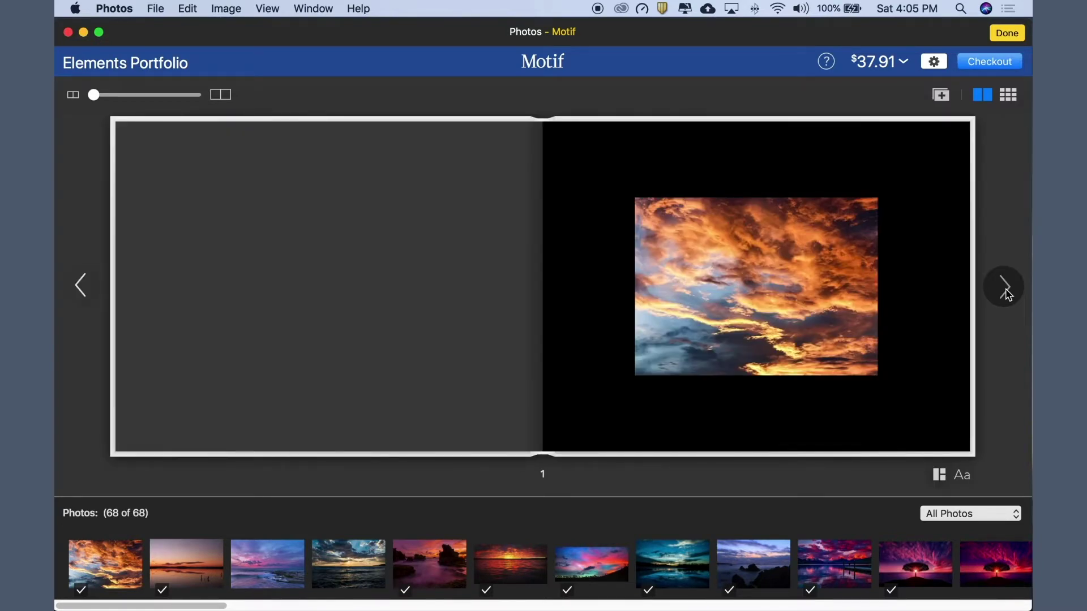
pyautogui.click(1006, 292)
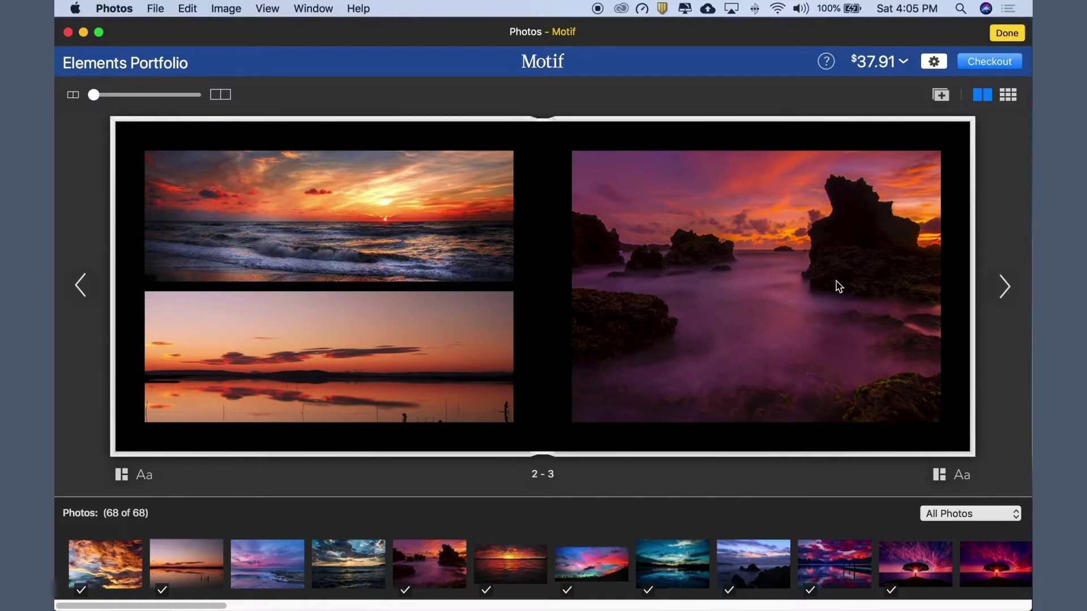
# - Apply the first full-bleed single-photo layout to page 3 so the rocky seascape fills it
pyautogui.click(938, 475)
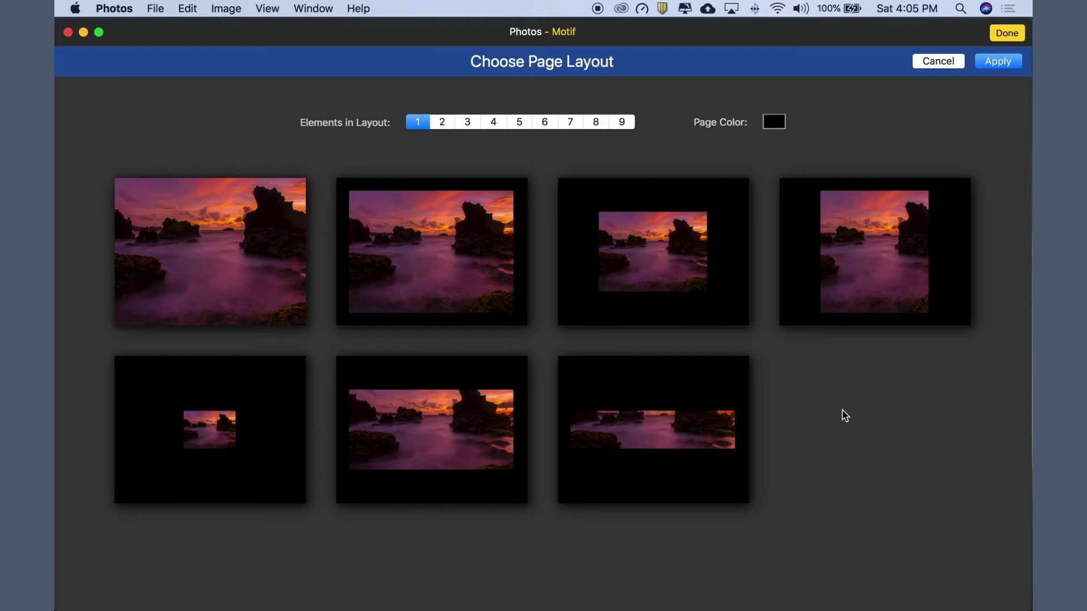
pyautogui.click(275, 256)
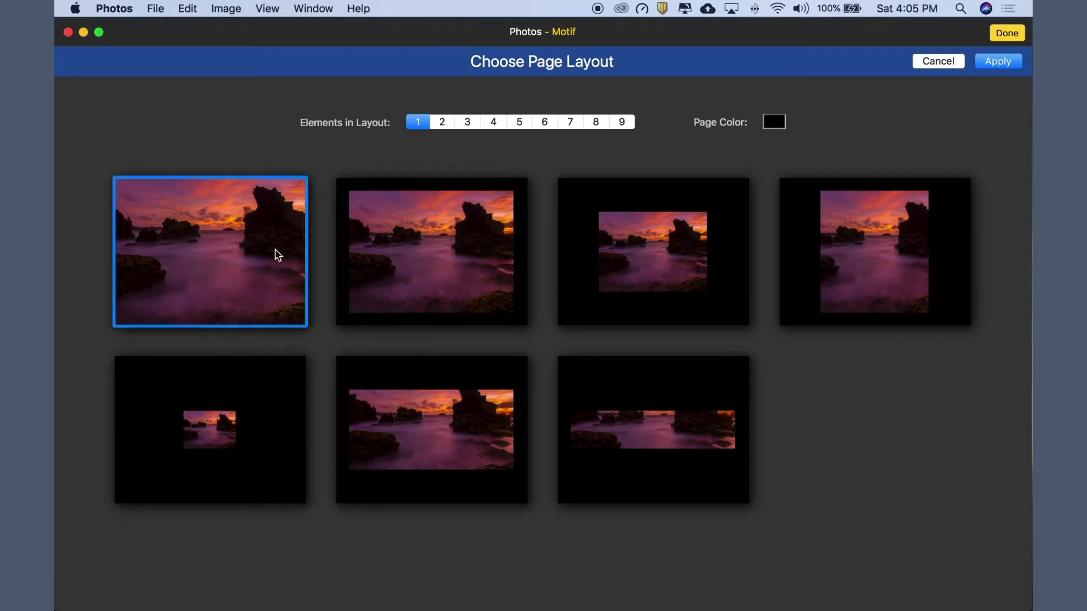
pyautogui.click(998, 62)
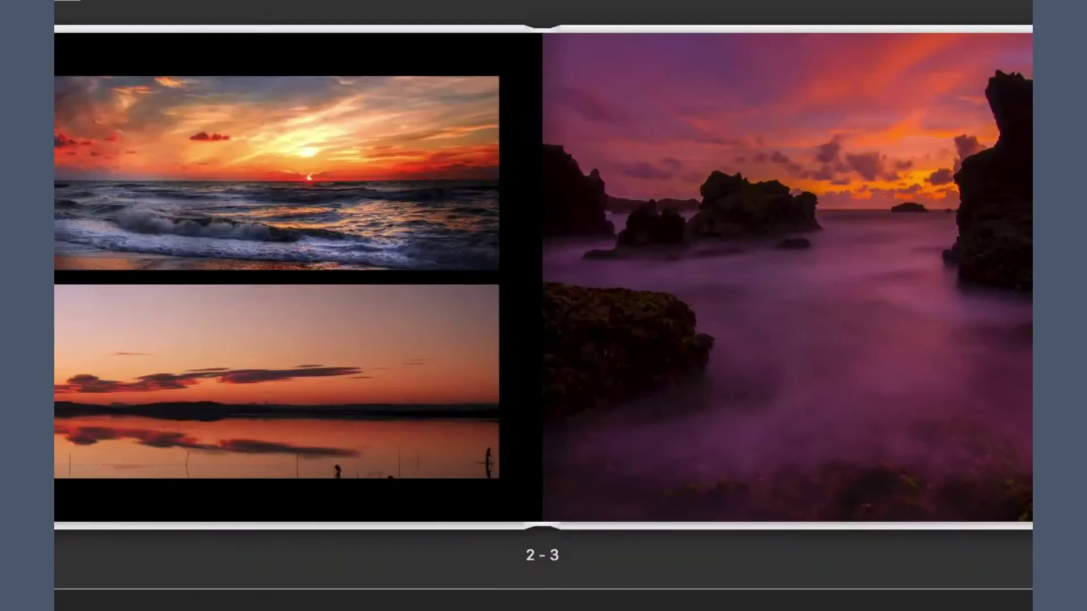
# - Advance to spread 4–5 and make the stormy sea photo wider and taller
pyautogui.press('Right')
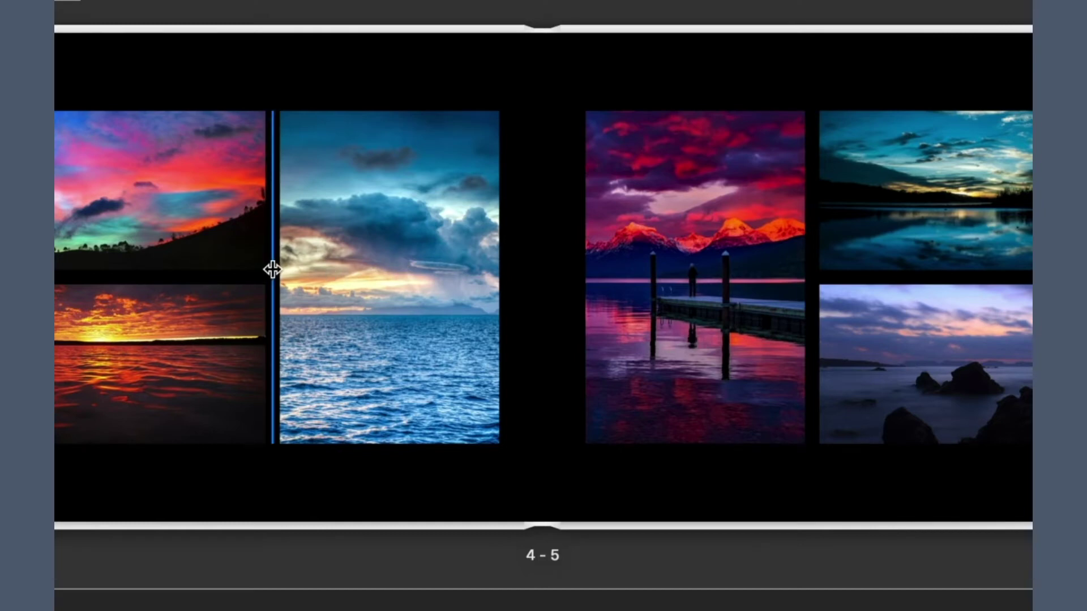
pyautogui.moveTo(272, 269); pyautogui.dragTo(166, 272)
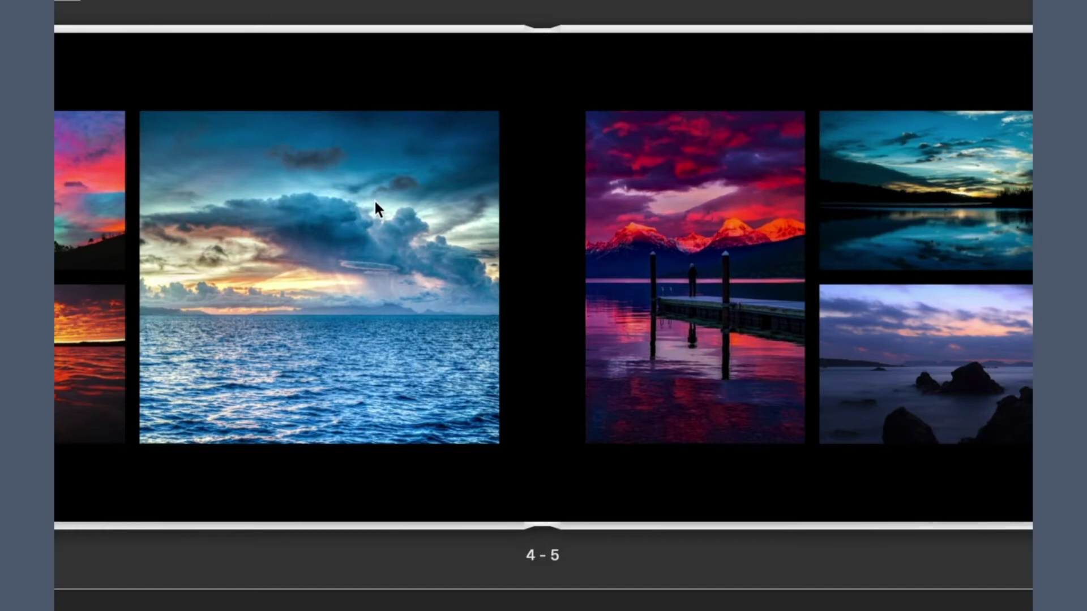
pyautogui.moveTo(429, 102); pyautogui.dragTo(432, 76)
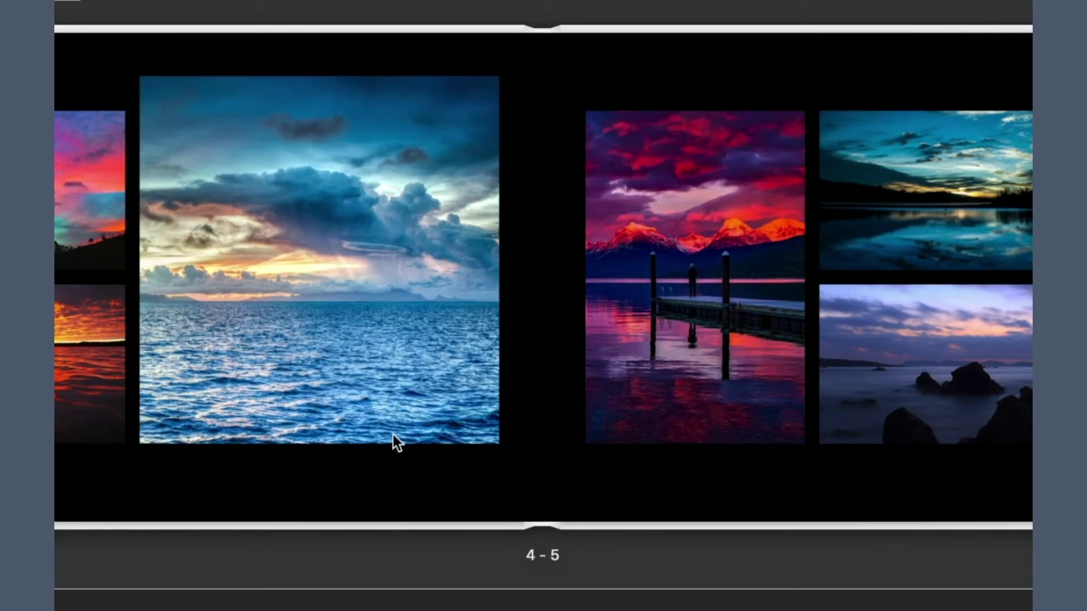
pyautogui.moveTo(385, 448); pyautogui.dragTo(383, 480)
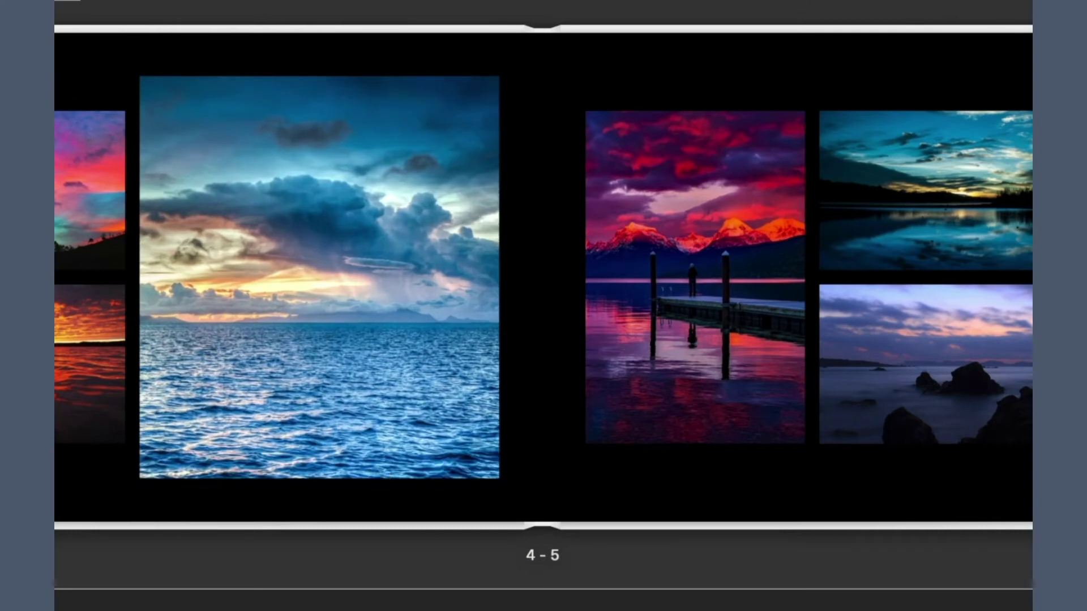
# - Stretch the left photo column taller at top and bottom, then widen it
pyautogui.moveTo(90, 111); pyautogui.dragTo(91, 76)
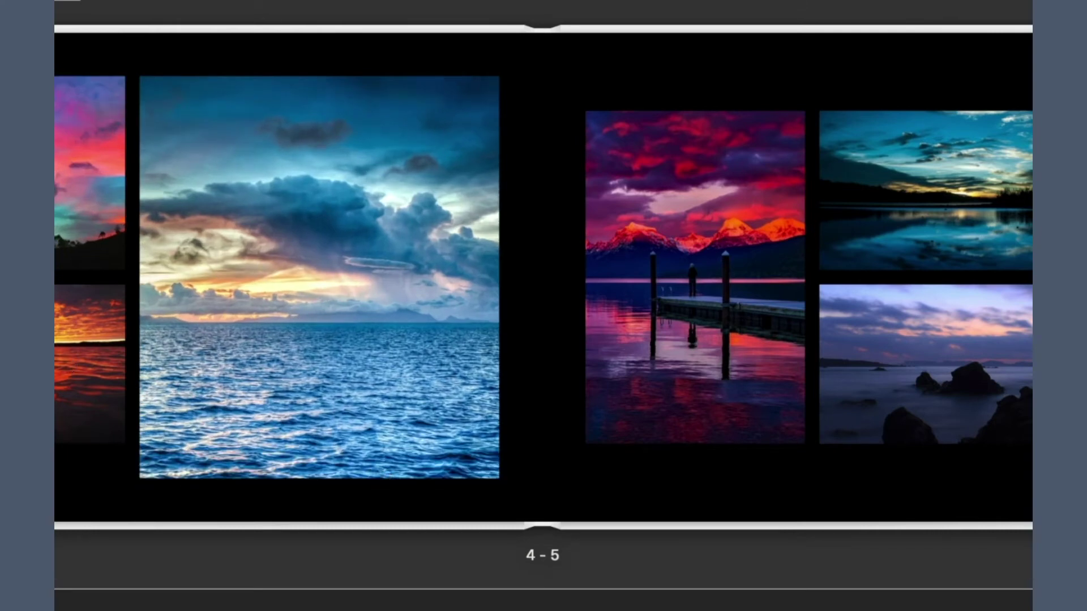
pyautogui.moveTo(73, 451); pyautogui.dragTo(73, 477)
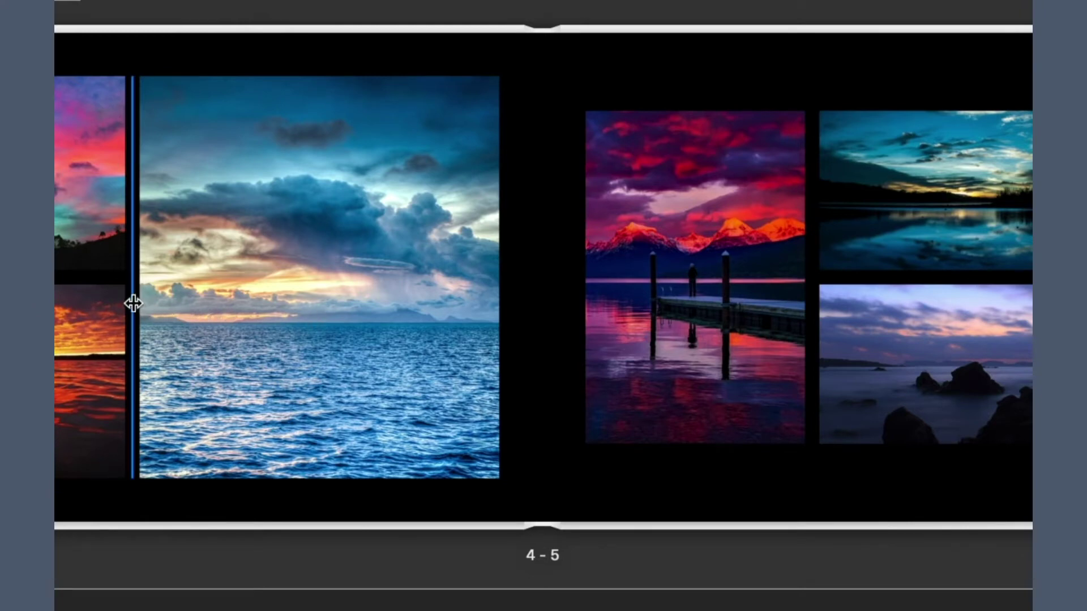
pyautogui.moveTo(130, 301); pyautogui.dragTo(179, 300)
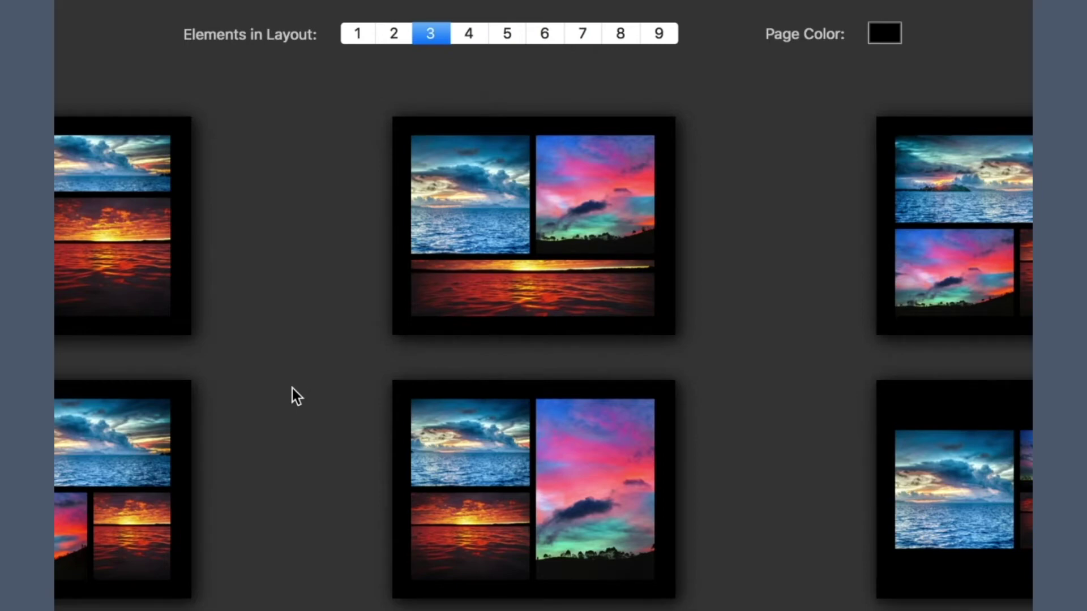
# - Give page 4 the 3-element layout with one wide photo over two below
pyautogui.scroll(-3, 293, 401)
pyautogui.scroll(-5, 290, 396)
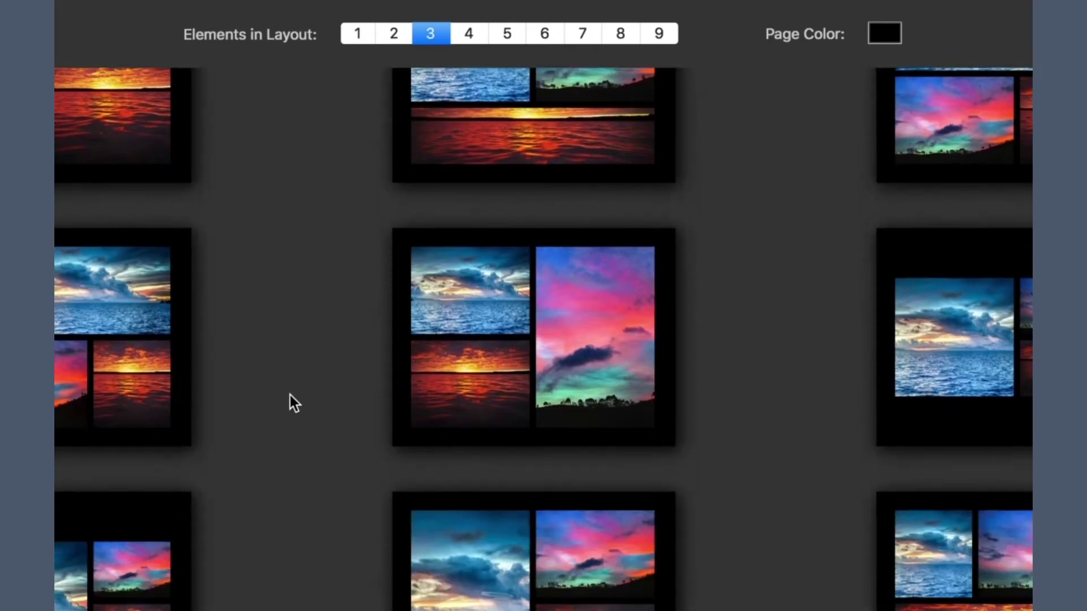
pyautogui.scroll(-7, 289, 396)
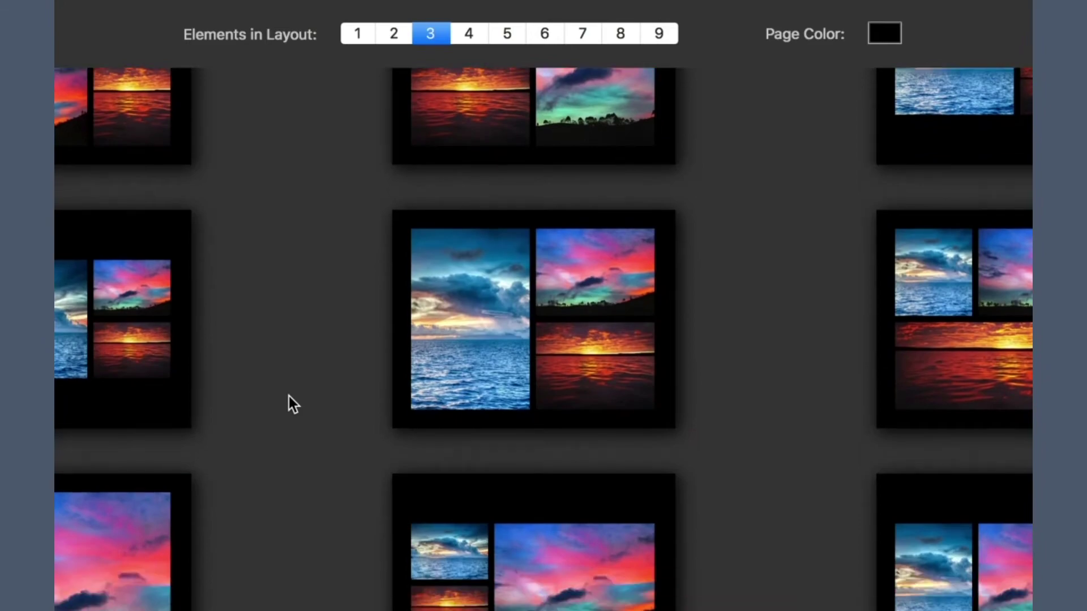
pyautogui.scroll(-3, 290, 396)
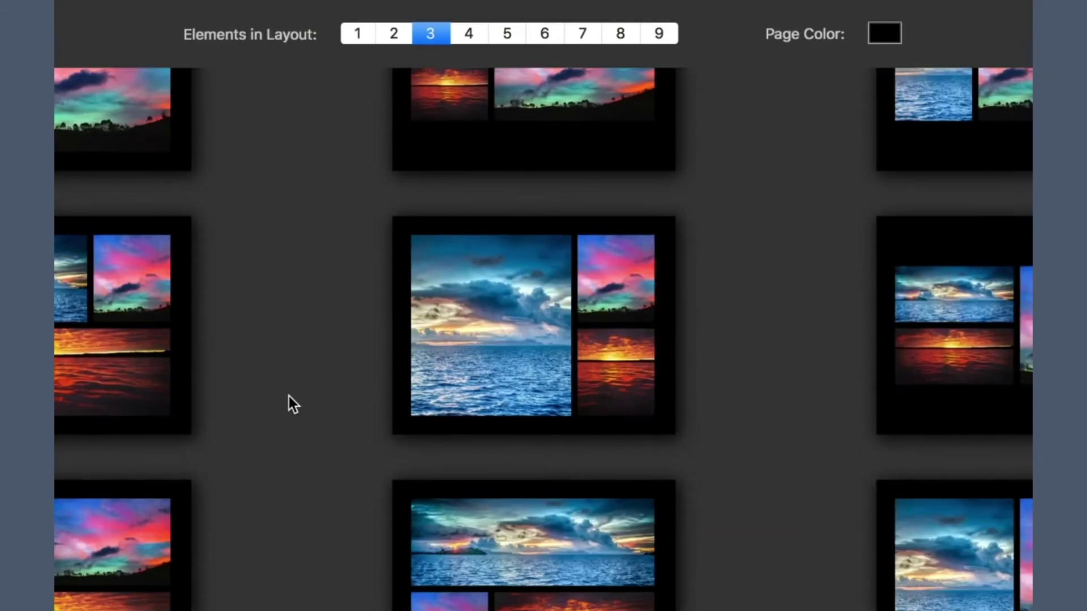
pyautogui.scroll(-10, 289, 396)
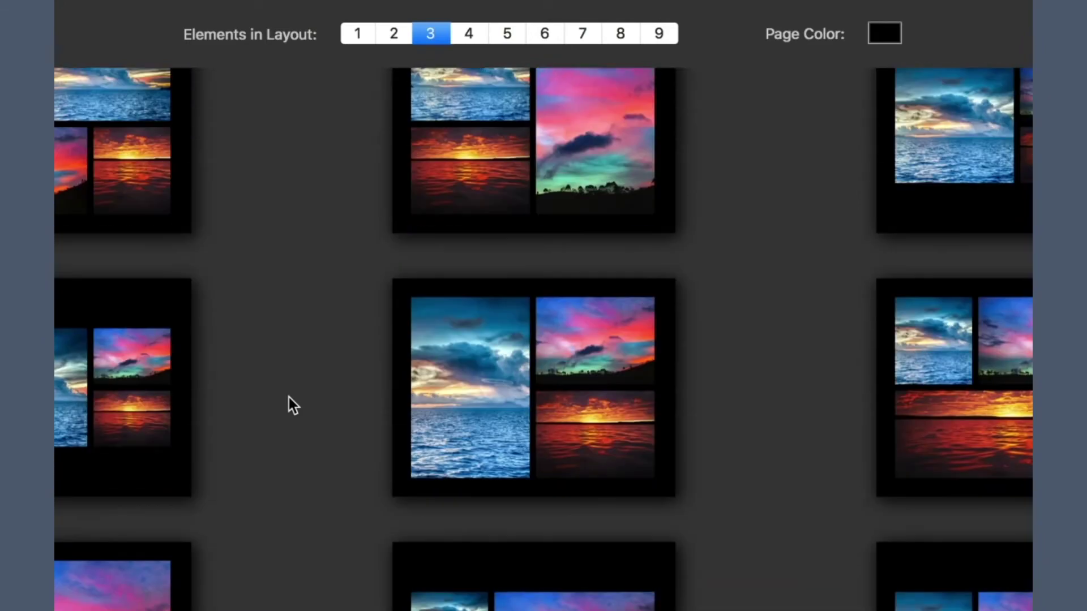
pyautogui.scroll(-5, 289, 398)
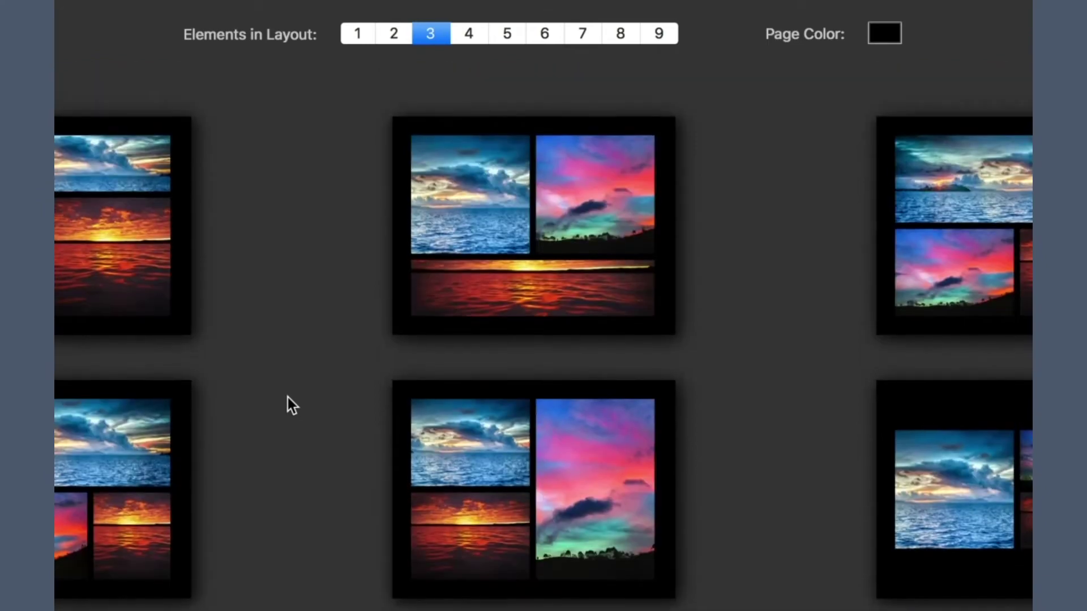
pyautogui.click(1008, 169)
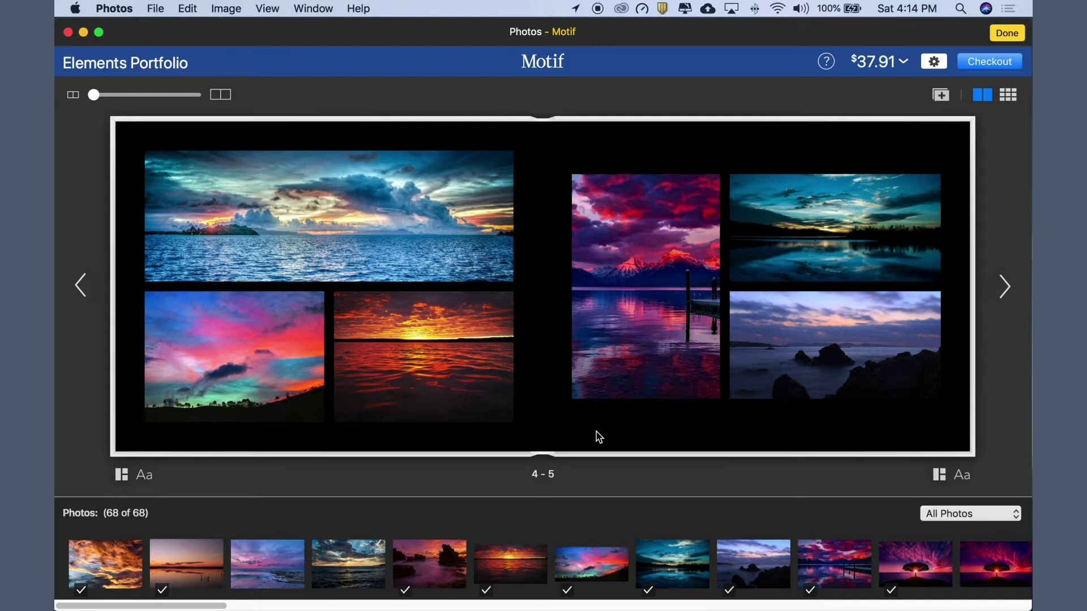
# - Place the purple seascape photo on page 5 and stretch the teal lake and rocky shore photos
pyautogui.moveTo(281, 571)
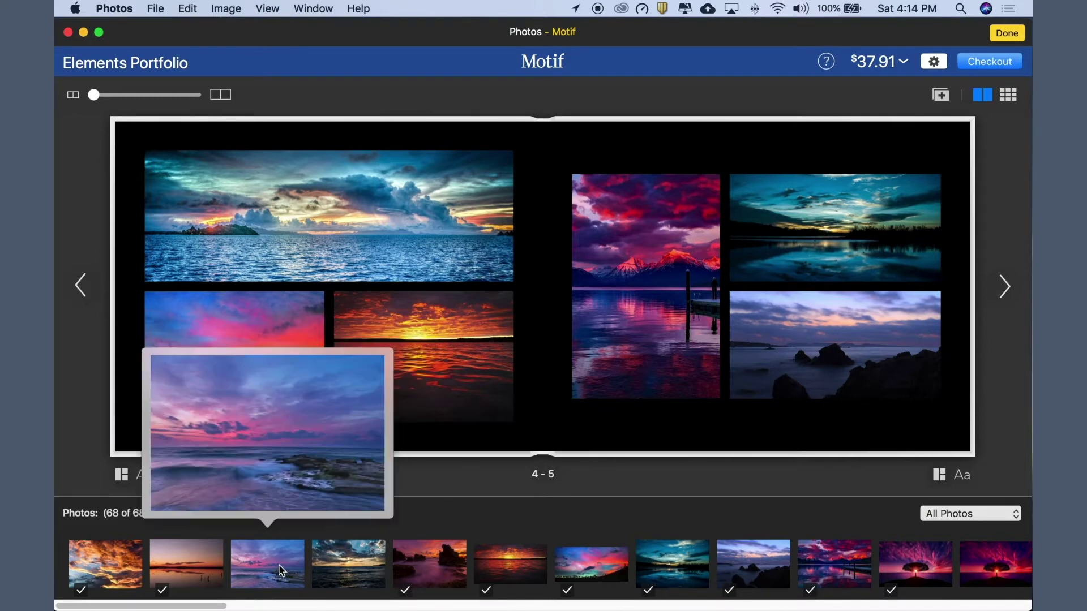
pyautogui.moveTo(281, 571); pyautogui.dragTo(664, 179)
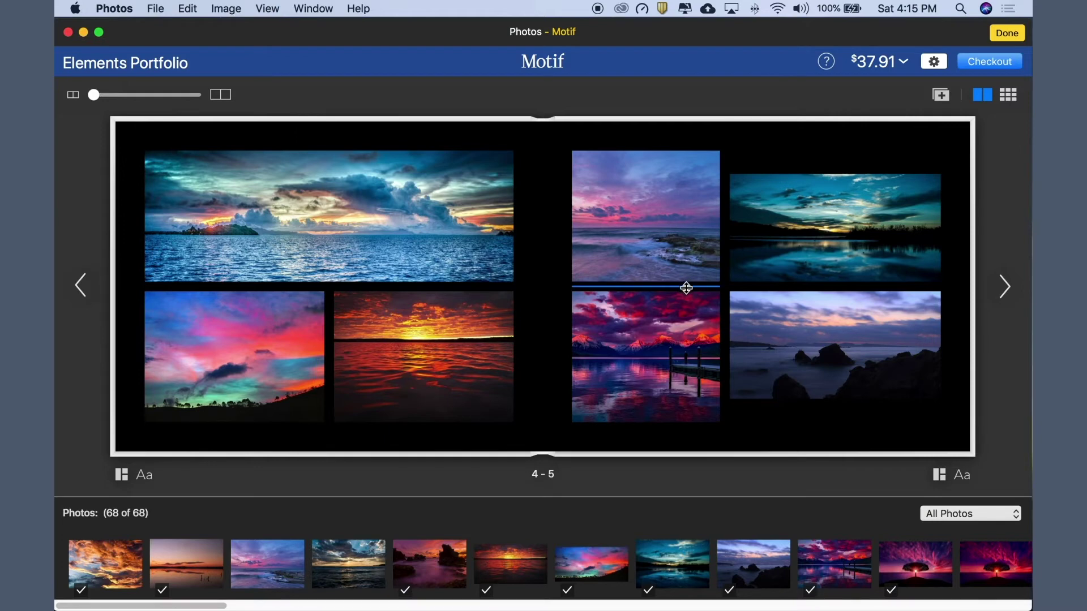
pyautogui.moveTo(821, 169); pyautogui.dragTo(820, 149)
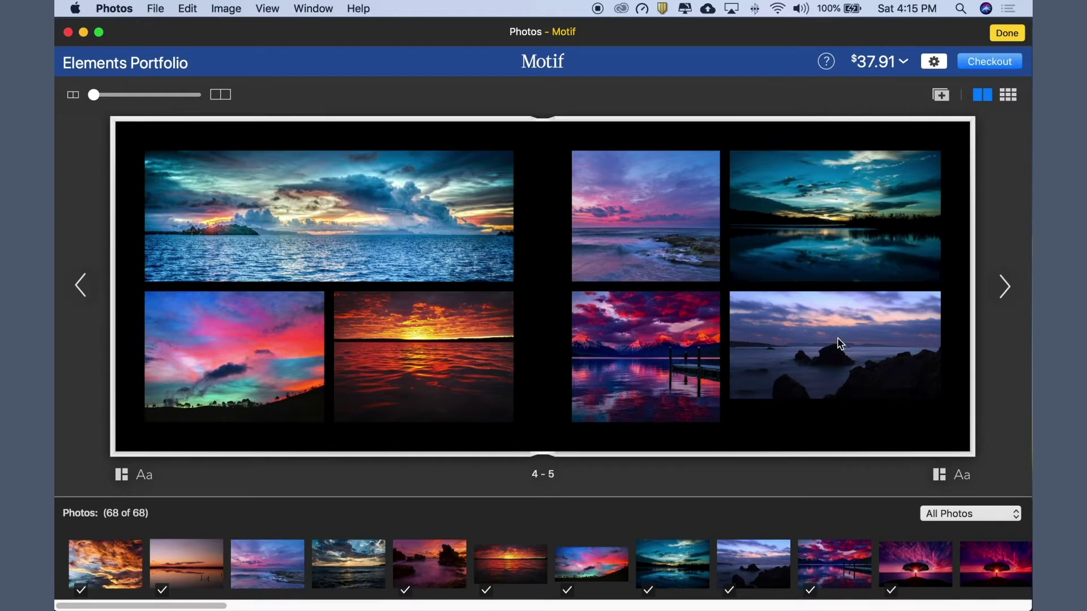
pyautogui.moveTo(817, 402); pyautogui.dragTo(820, 423)
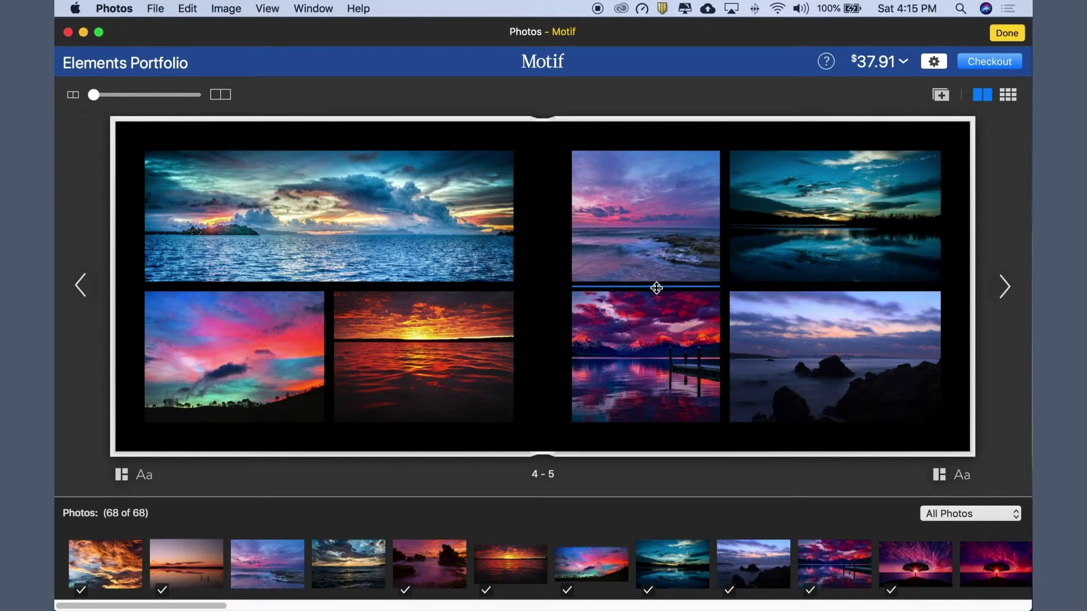
# - Adjust page 5 dividers to enlarge the pier and teal photos and widen the left column
pyautogui.moveTo(656, 288); pyautogui.dragTo(655, 258)
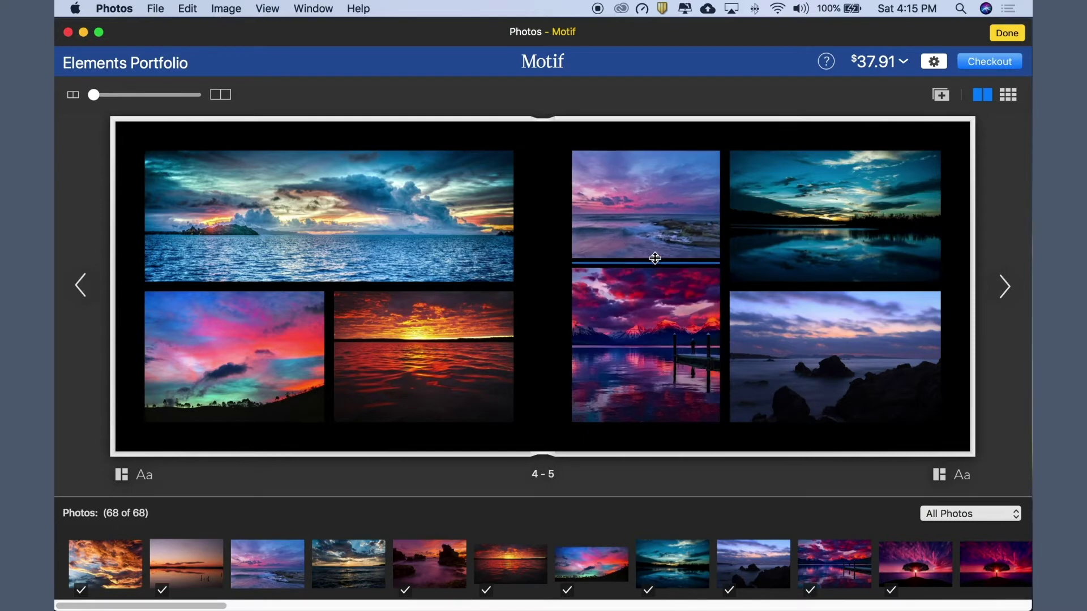
pyautogui.moveTo(828, 286); pyautogui.dragTo(829, 330)
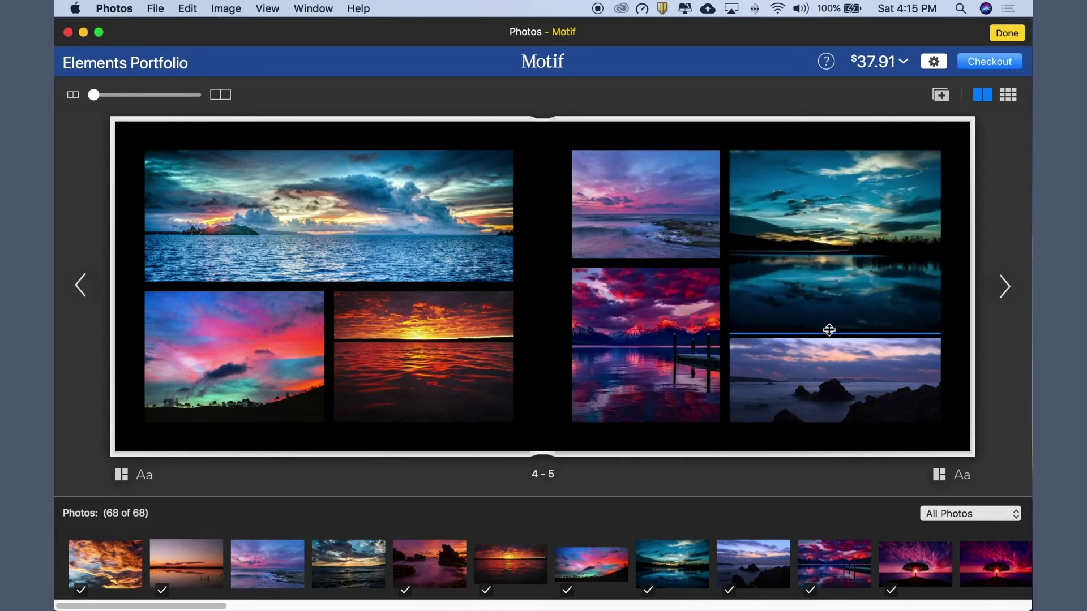
pyautogui.moveTo(724, 296); pyautogui.dragTo(752, 296)
pyautogui.moveTo(825, 338); pyautogui.dragTo(828, 327)
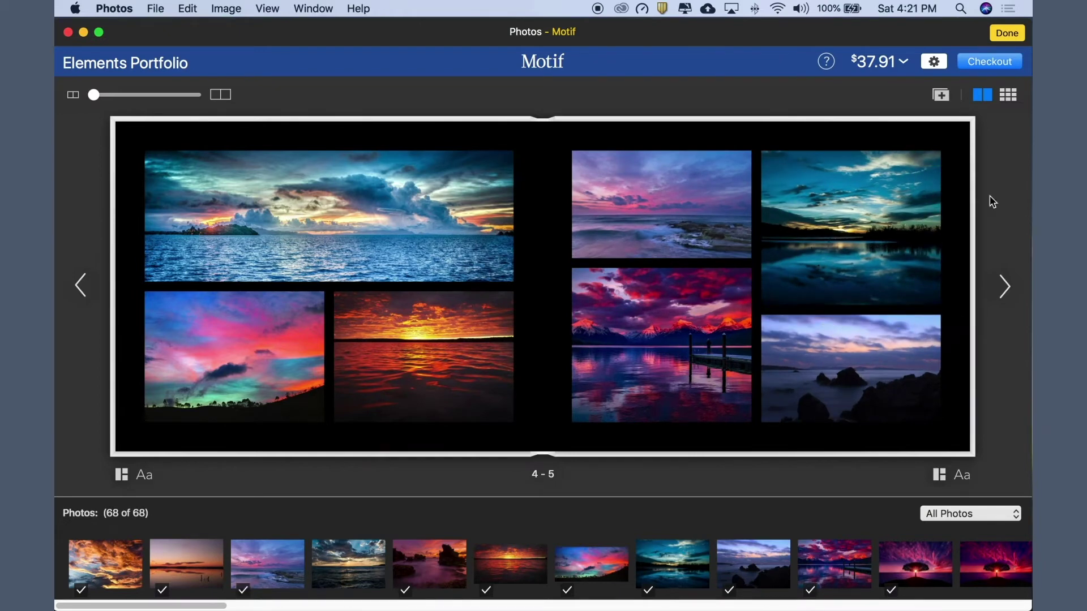
# - Go to spread 6–7 and switch the lone-tree photo to its fourth alternate version
pyautogui.click(1005, 289)
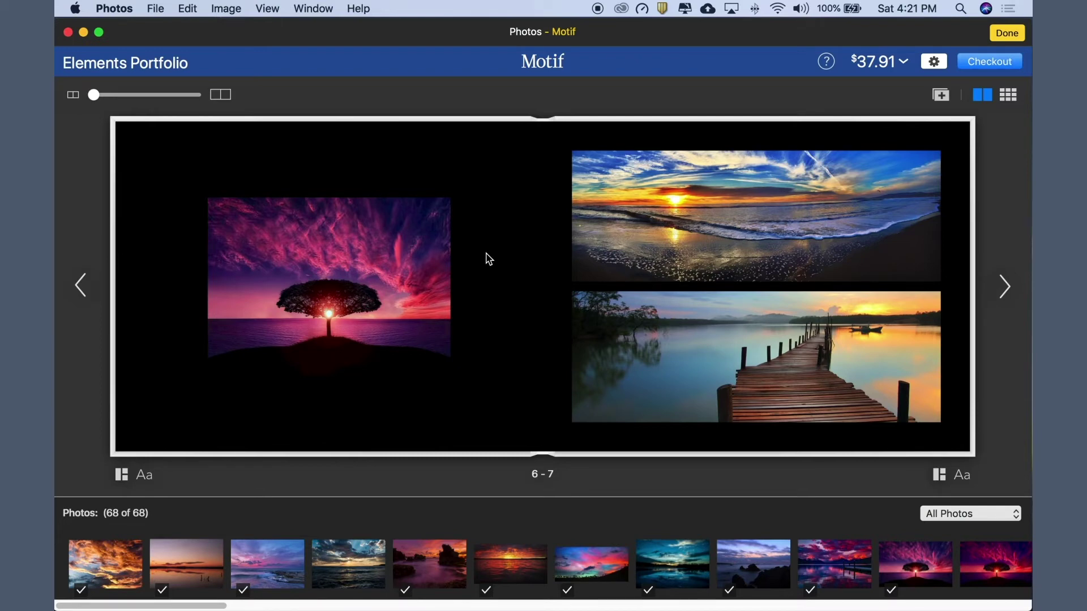
pyautogui.click(408, 273)
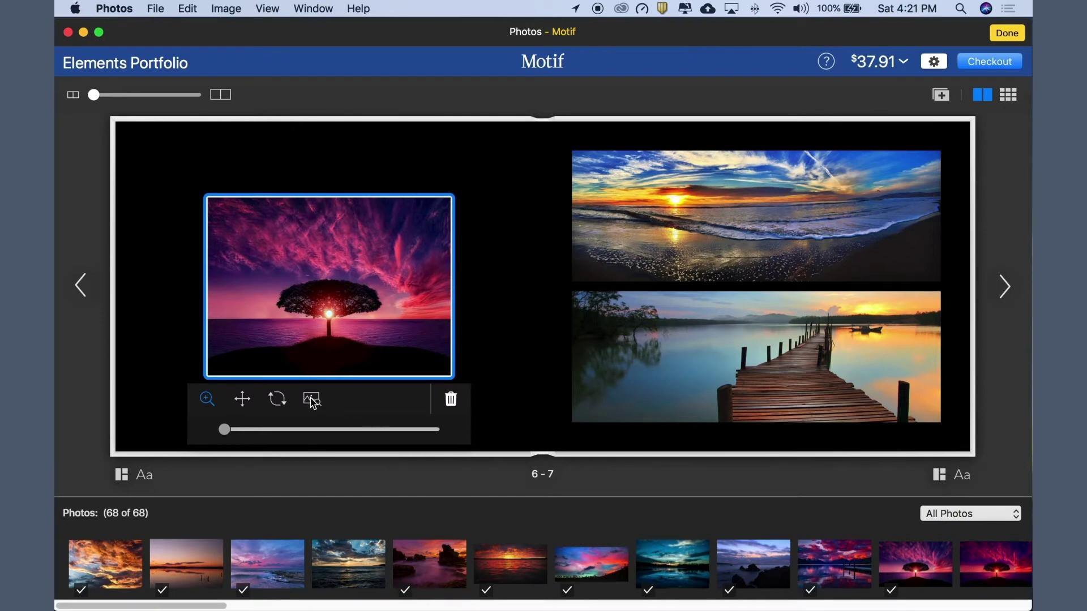
pyautogui.click(312, 401)
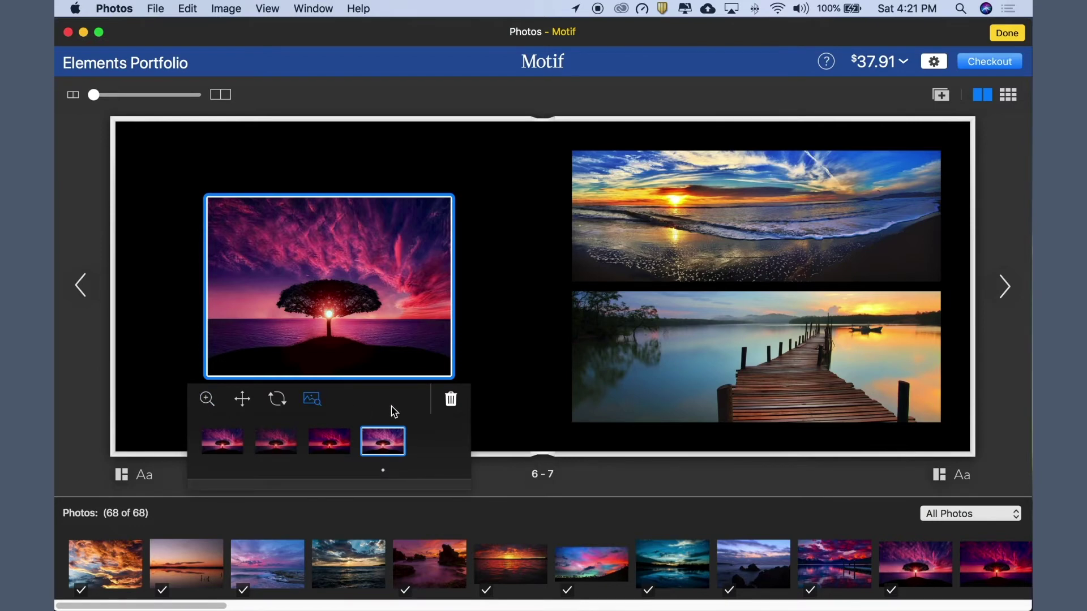
pyautogui.click(333, 446)
pyautogui.click(286, 448)
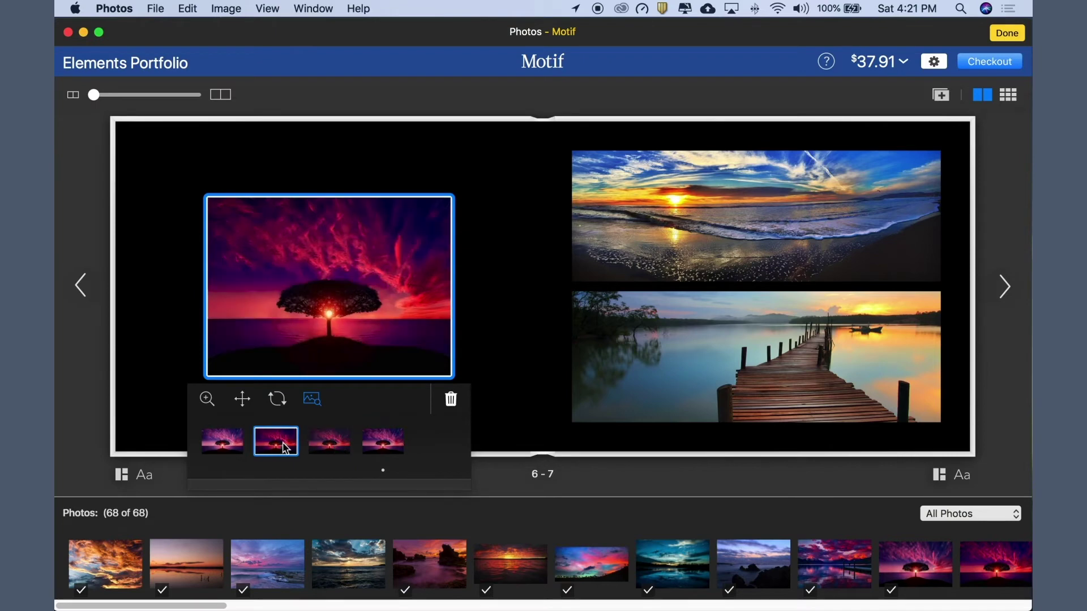
pyautogui.click(230, 447)
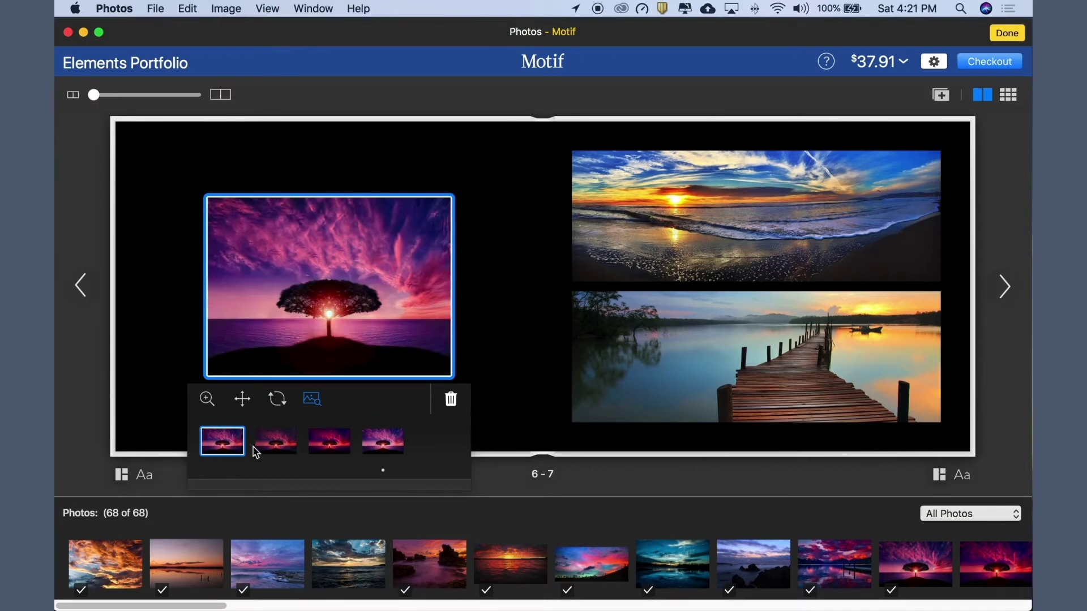
pyautogui.click(277, 456)
pyautogui.click(333, 451)
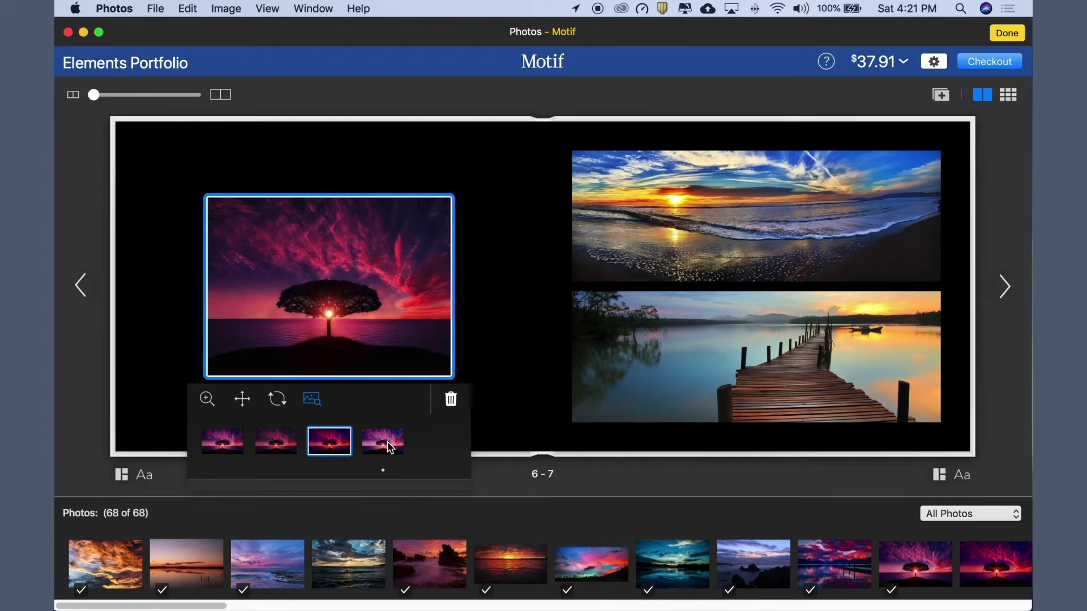
pyautogui.click(388, 448)
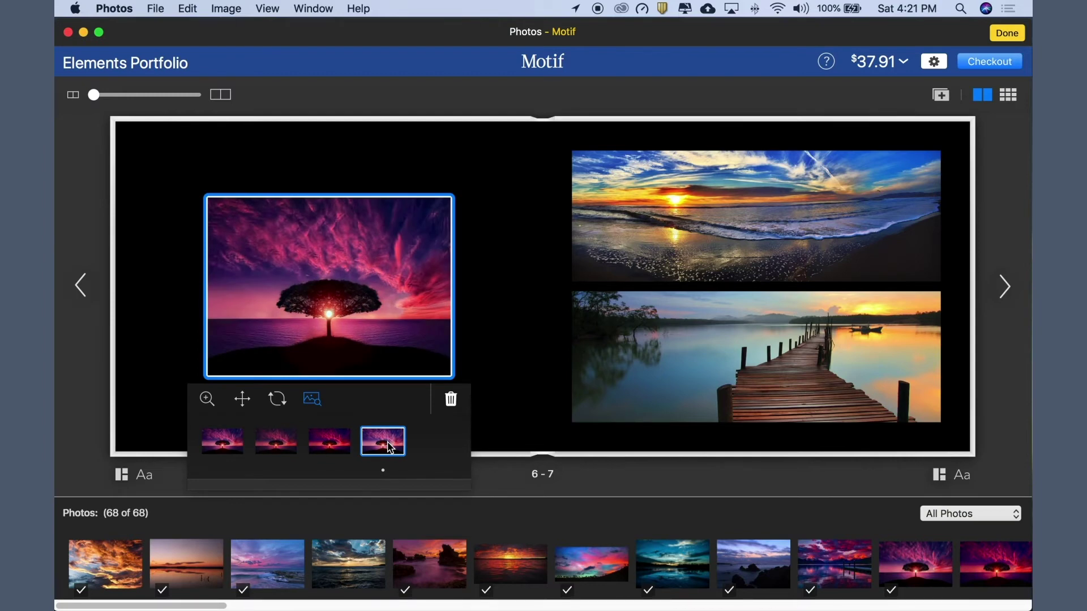
pyautogui.click(478, 341)
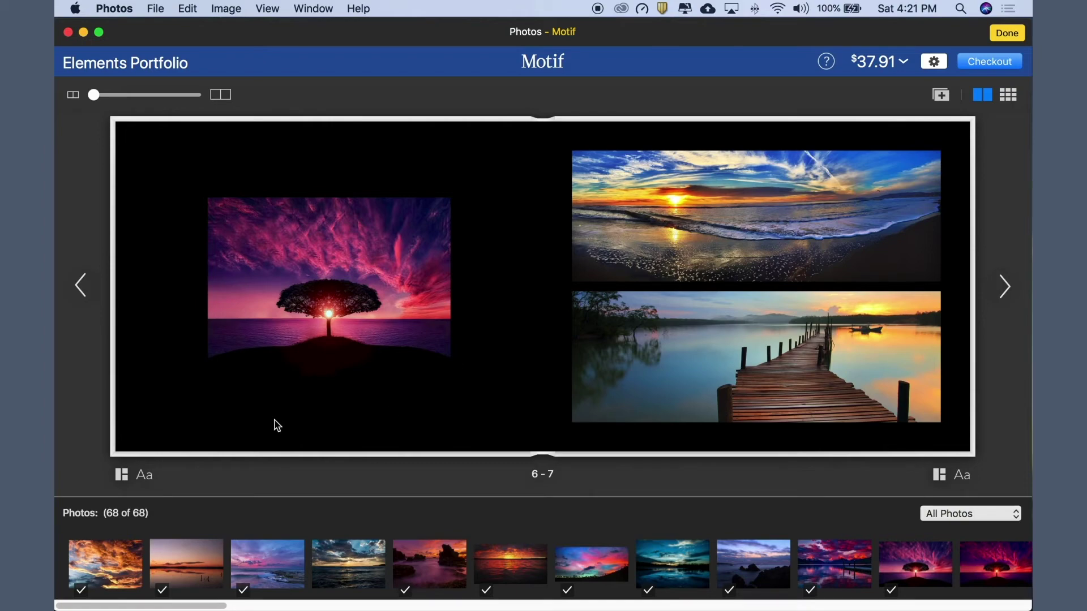
# - Apply the first full-bleed layout to page 6 so the lone-tree photo fills it
pyautogui.click(120, 476)
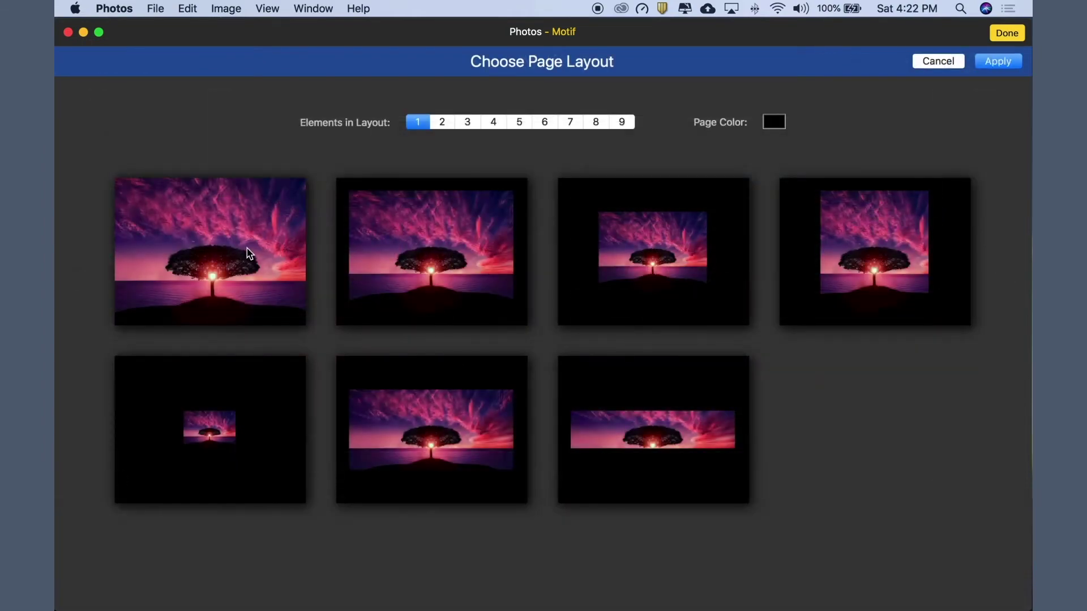
pyautogui.click(249, 254)
pyautogui.click(249, 255)
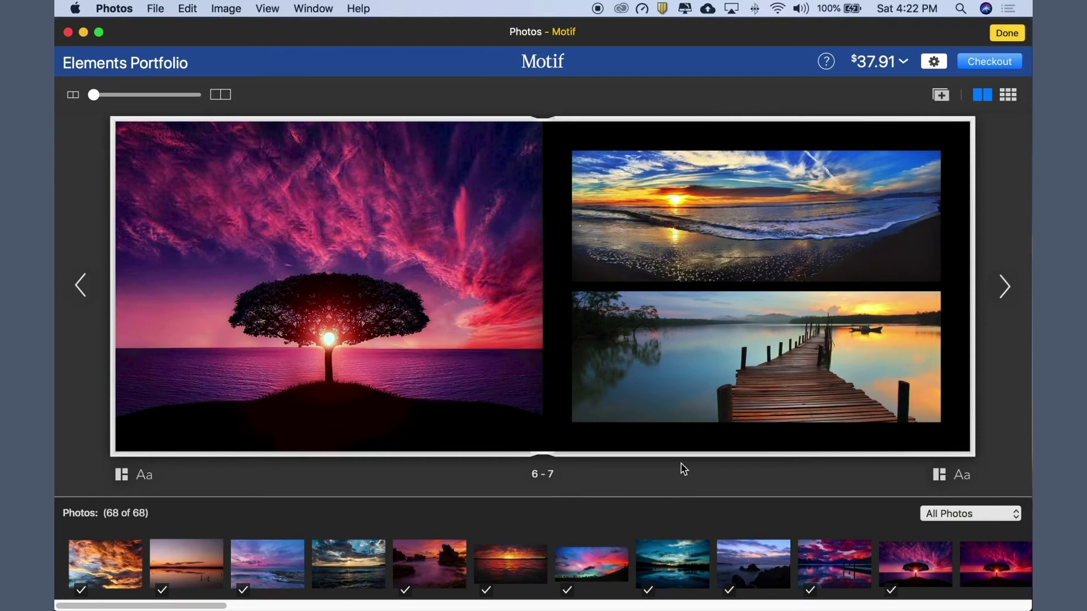
# - Select the top-right beach photo and try adjusting its rotation
pyautogui.click(768, 235)
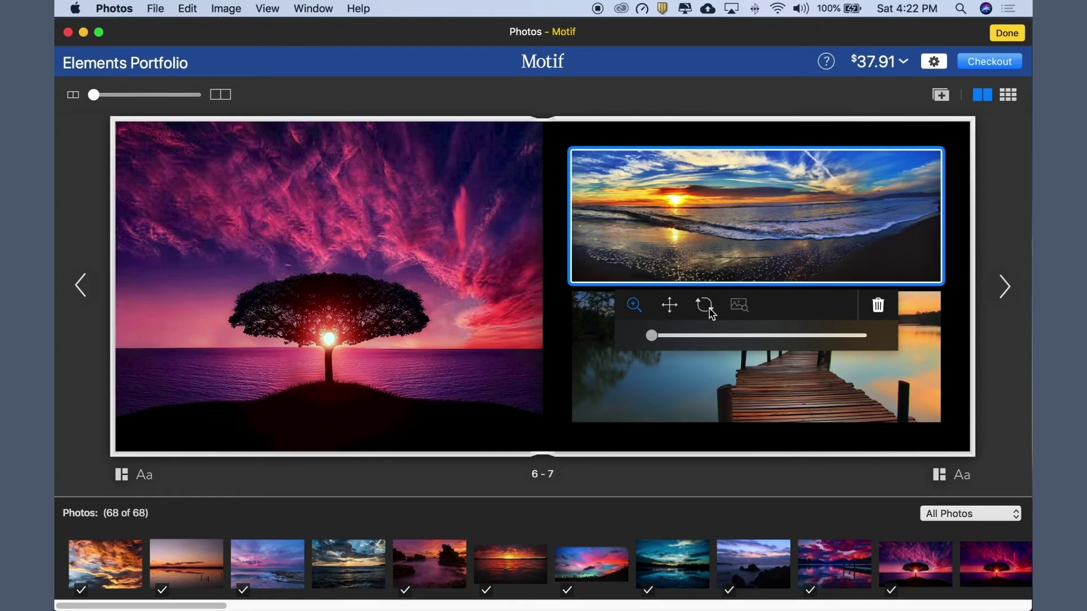
pyautogui.click(705, 306)
pyautogui.click(757, 344)
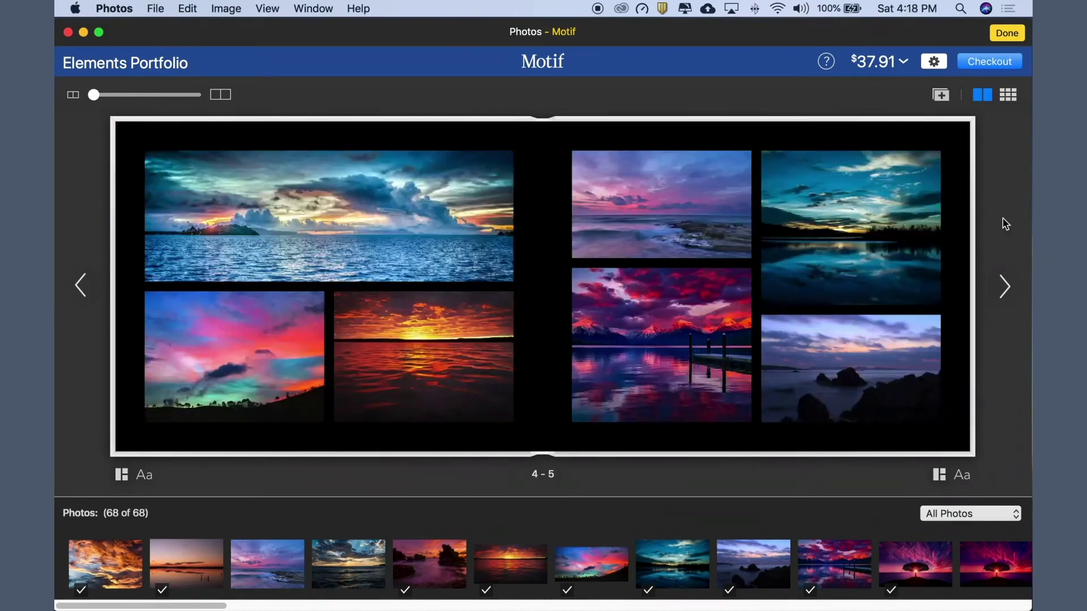
# - On spread 6–7, compare the tree photo's alternate versions and keep the fourth, purple one
pyautogui.click(1005, 287)
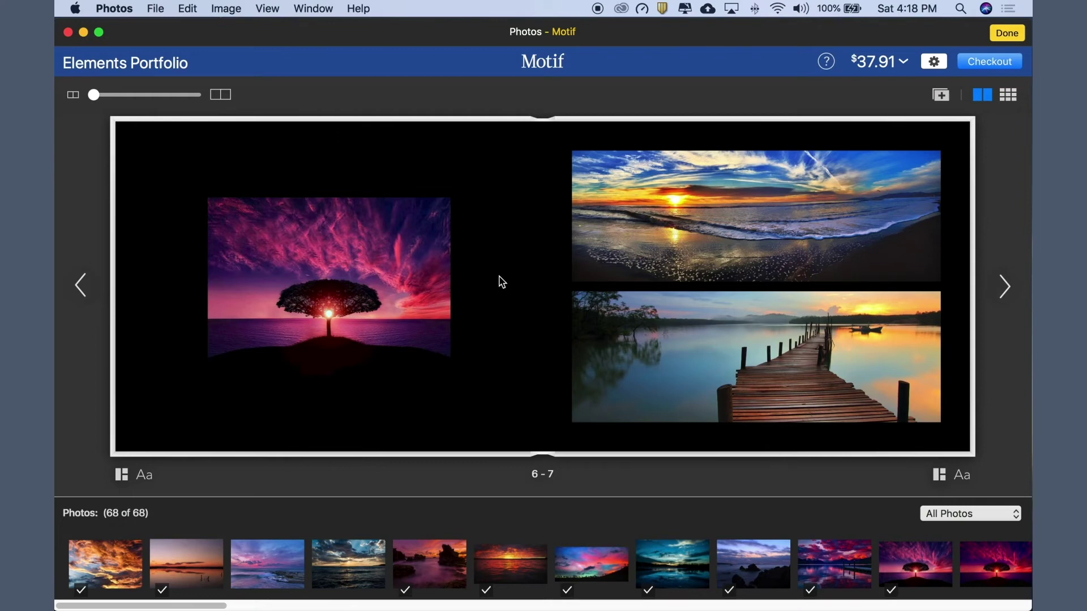
pyautogui.click(399, 273)
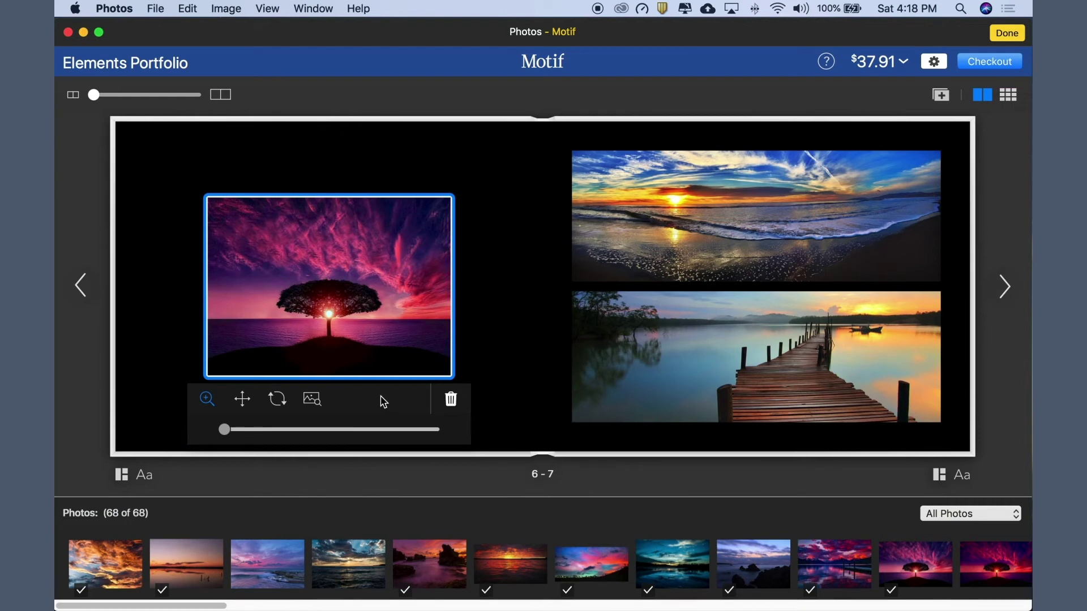
pyautogui.click(314, 400)
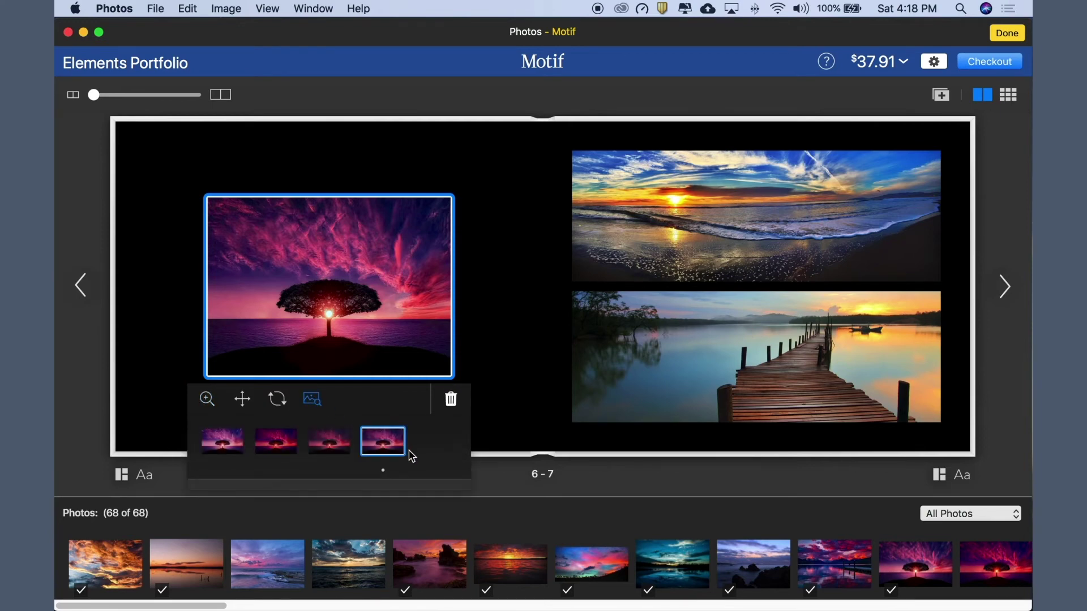
pyautogui.click(337, 447)
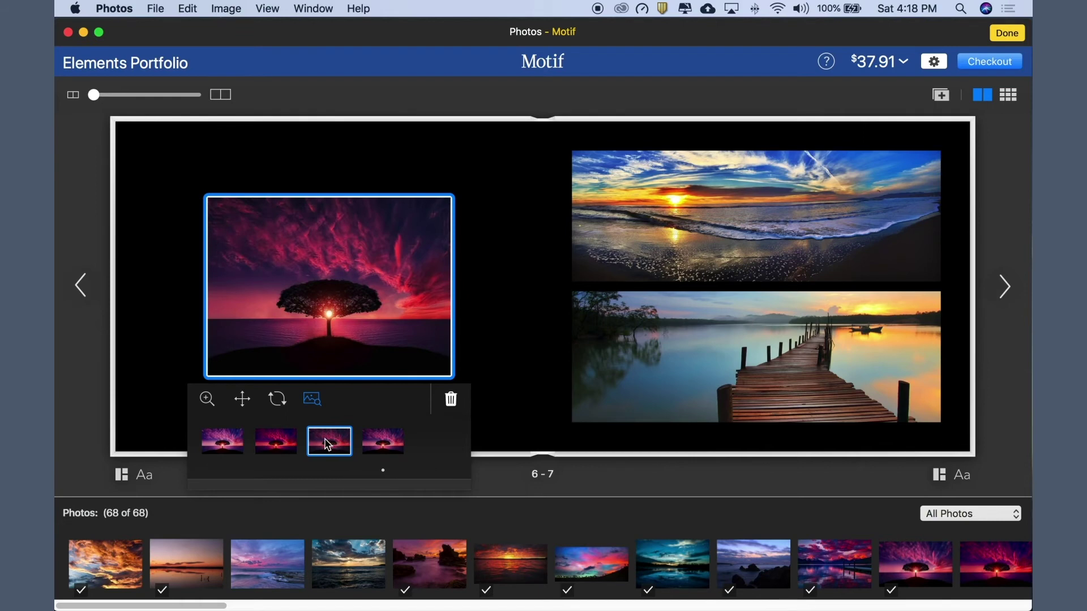
pyautogui.click(285, 447)
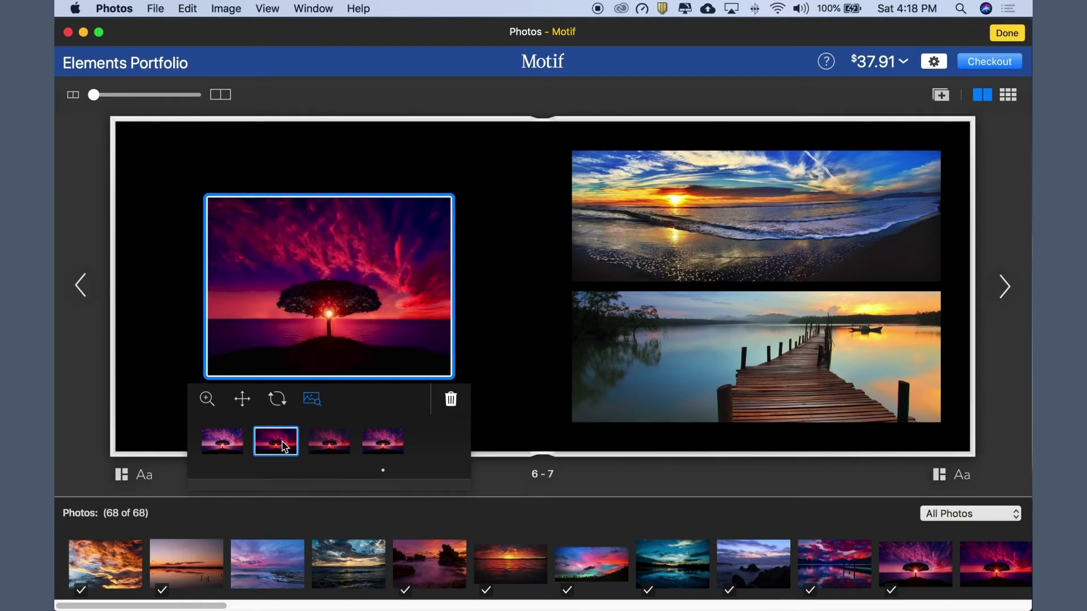
pyautogui.click(222, 450)
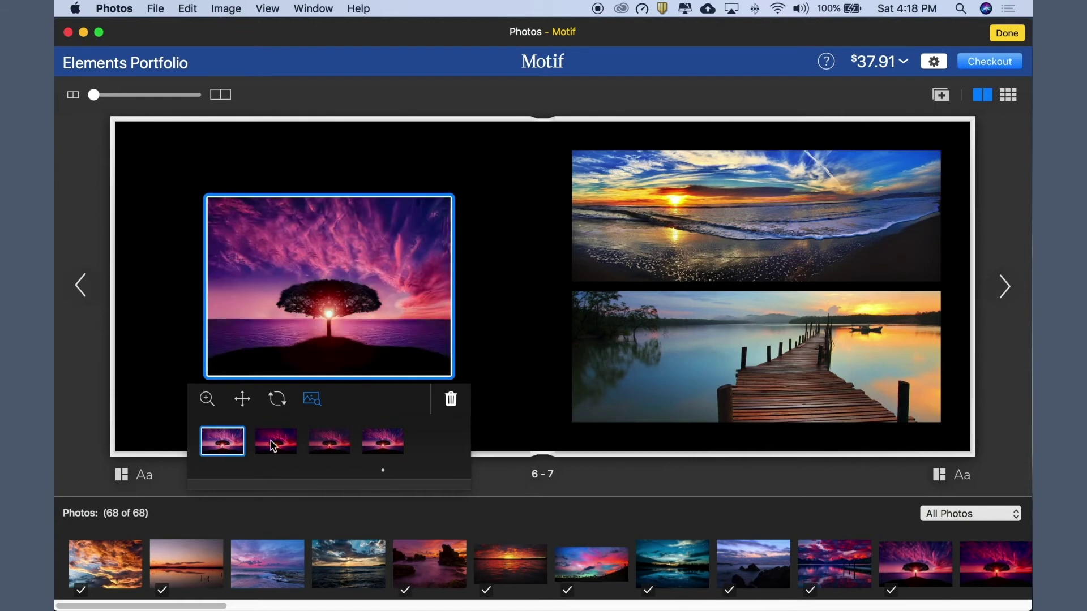
pyautogui.click(275, 447)
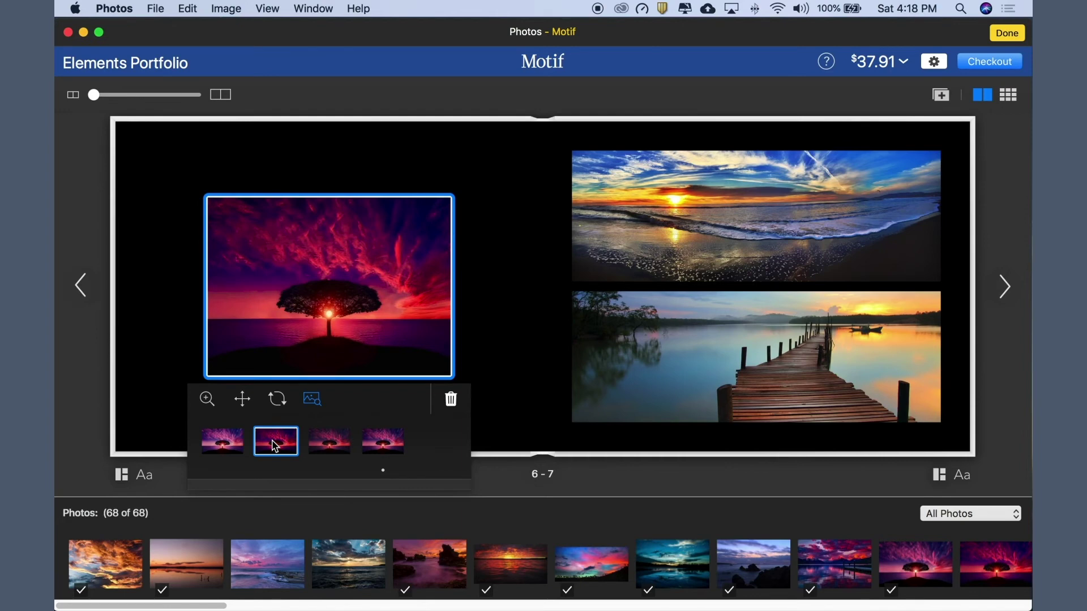
pyautogui.click(327, 446)
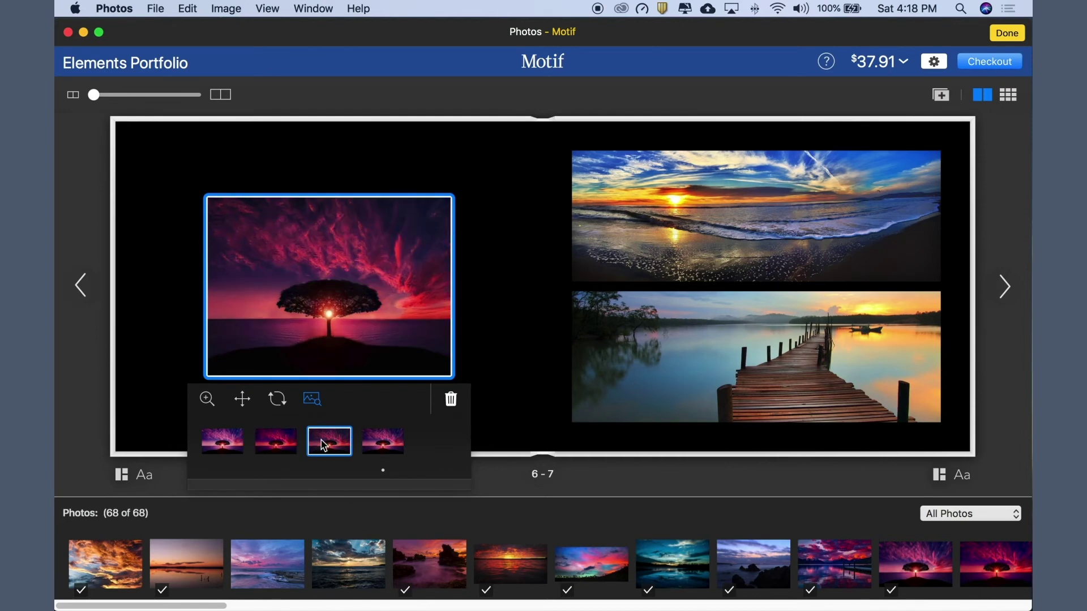
pyautogui.click(397, 450)
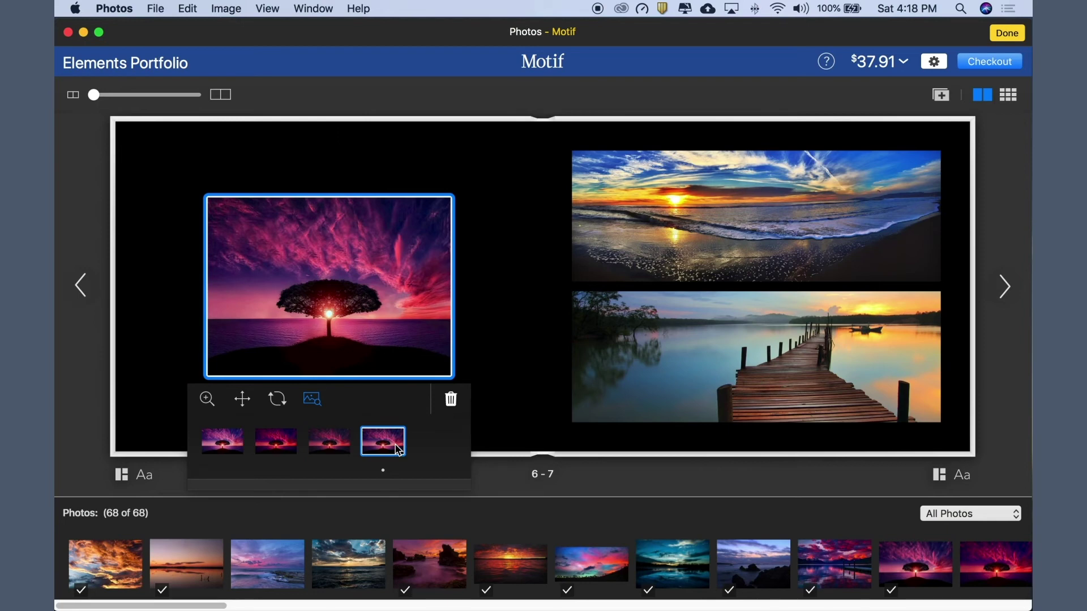
# - Deselect the tree photo and reapply the first full-bleed layout to page 6
pyautogui.click(522, 327)
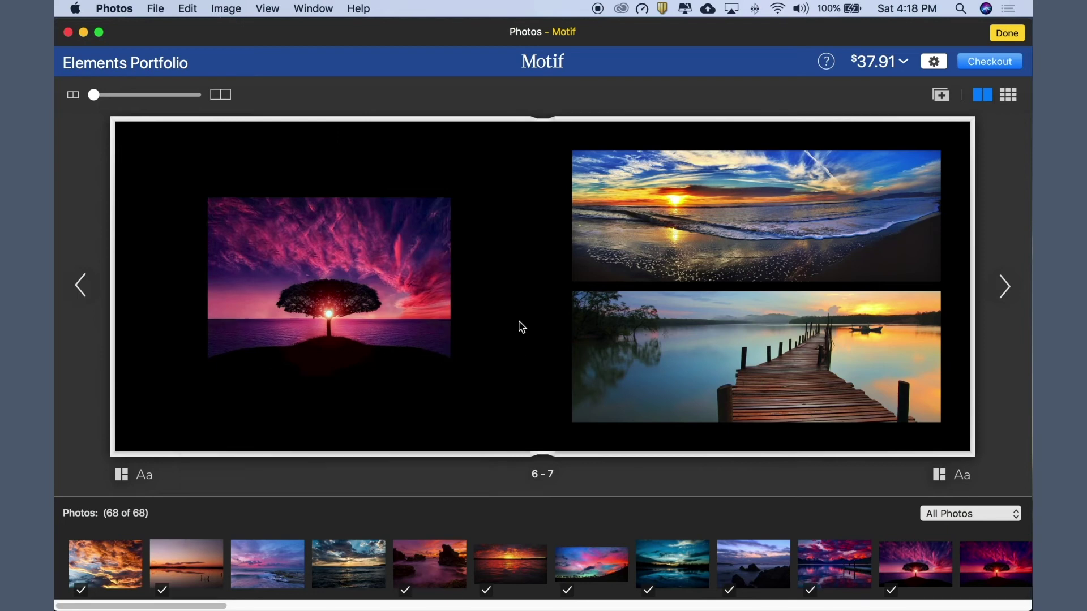
pyautogui.click(119, 476)
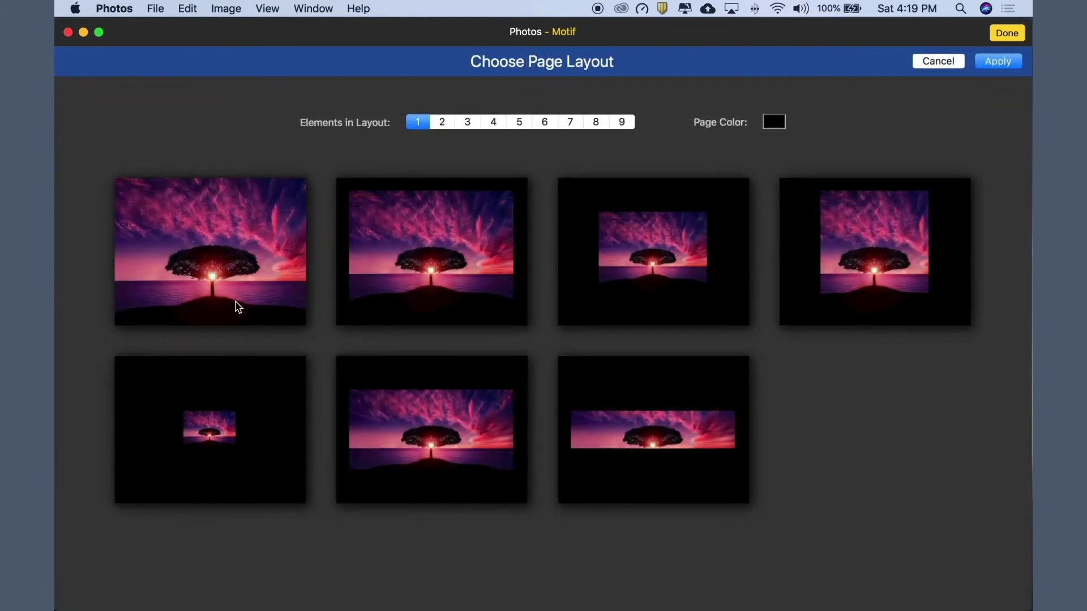
pyautogui.doubleClick(234, 282)
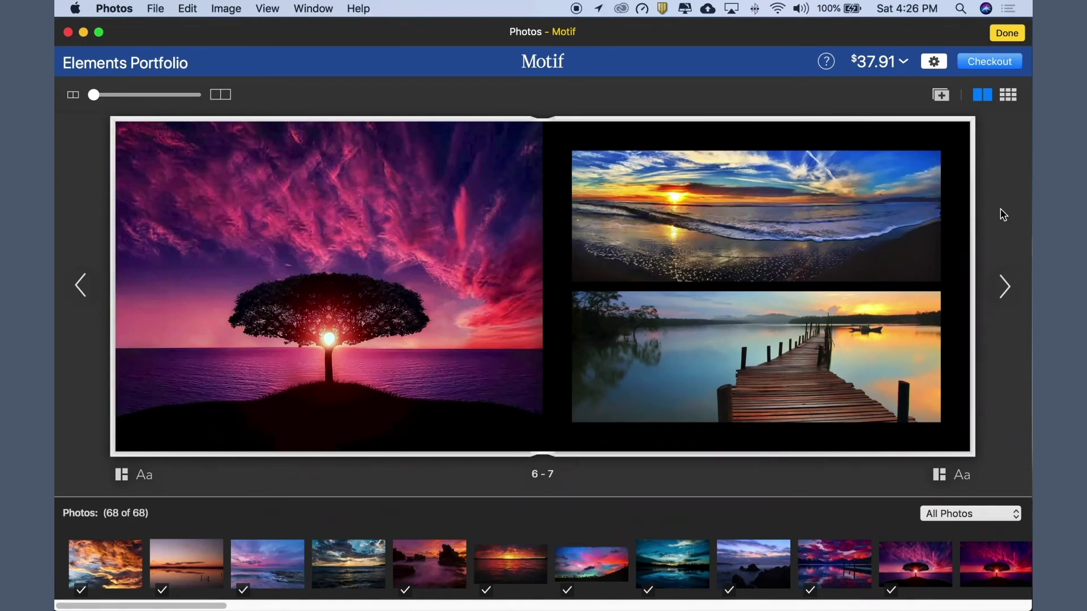
# - Page forward past spreads 8-9 and 10-11 to spread 12-13 with its four sunsets
pyautogui.click(1005, 287)
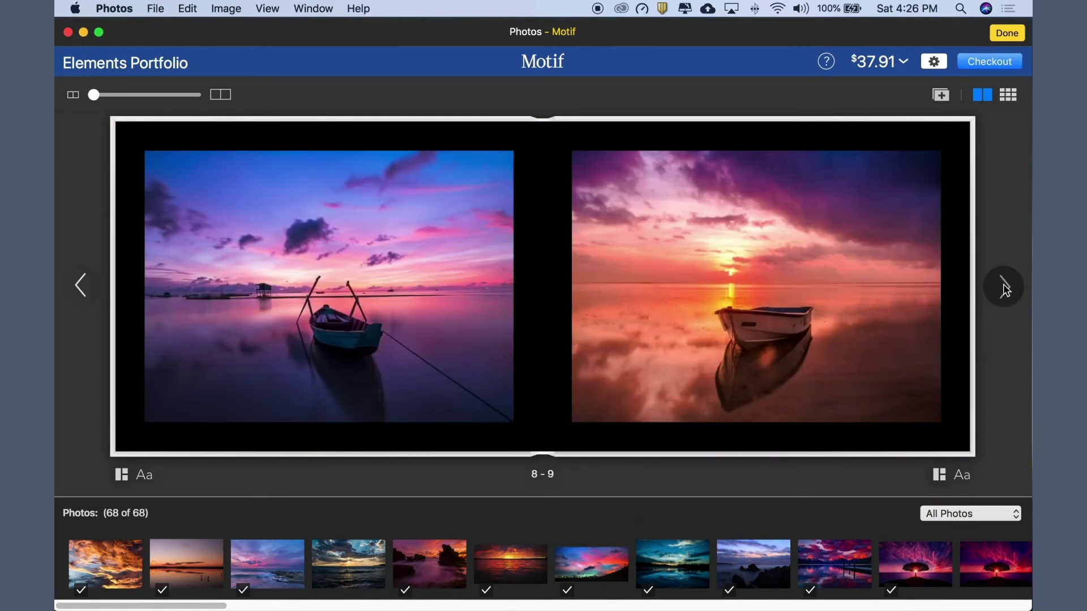
pyautogui.click(1005, 287)
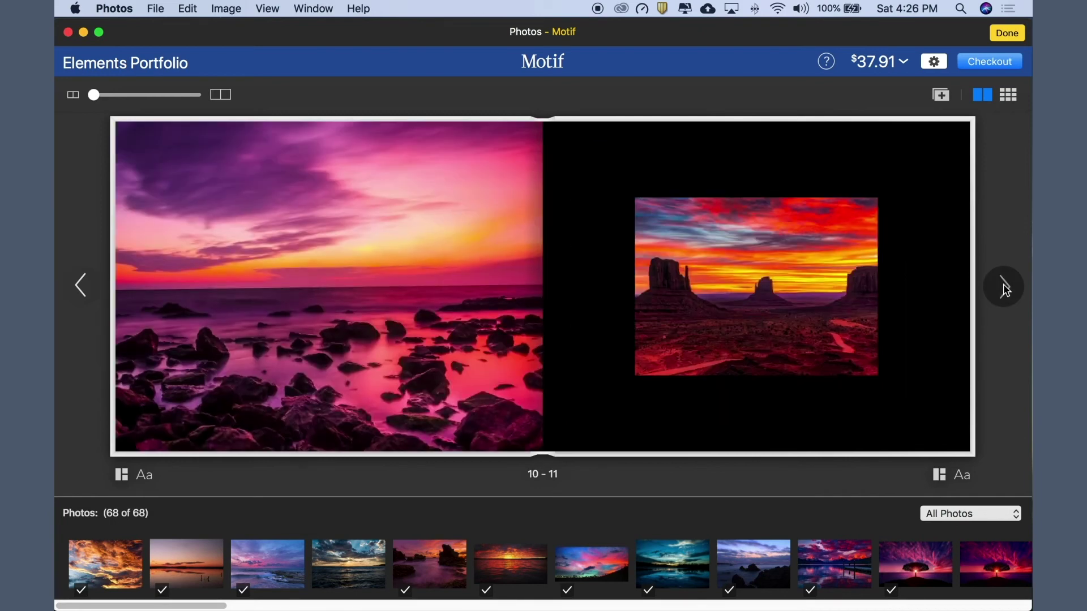
pyautogui.click(1005, 287)
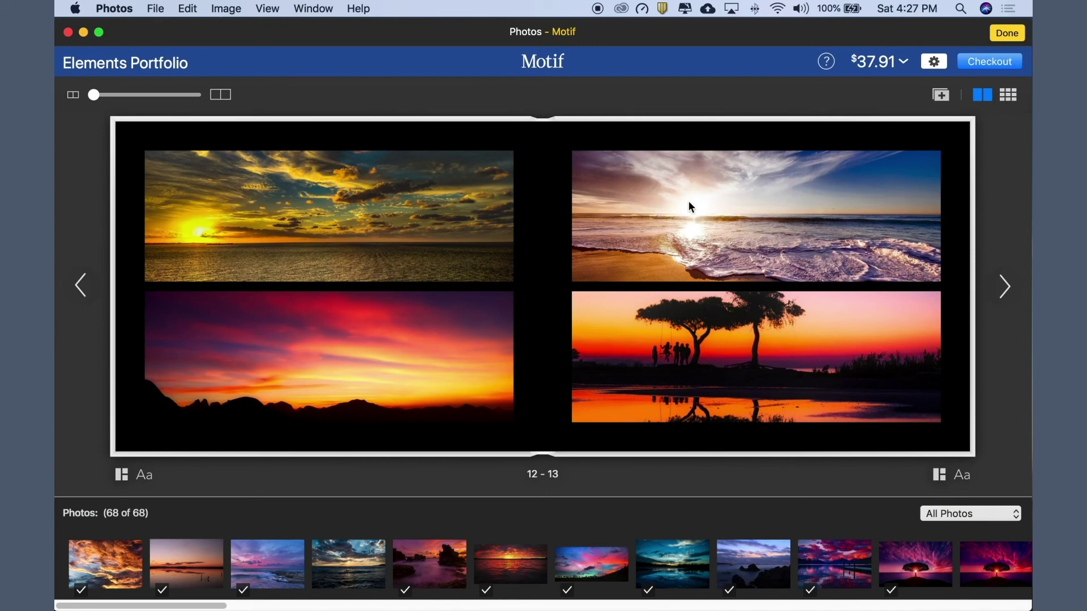
# - Move the upper-right beach photo onto page 12, between the two left-page photos
pyautogui.click(716, 205)
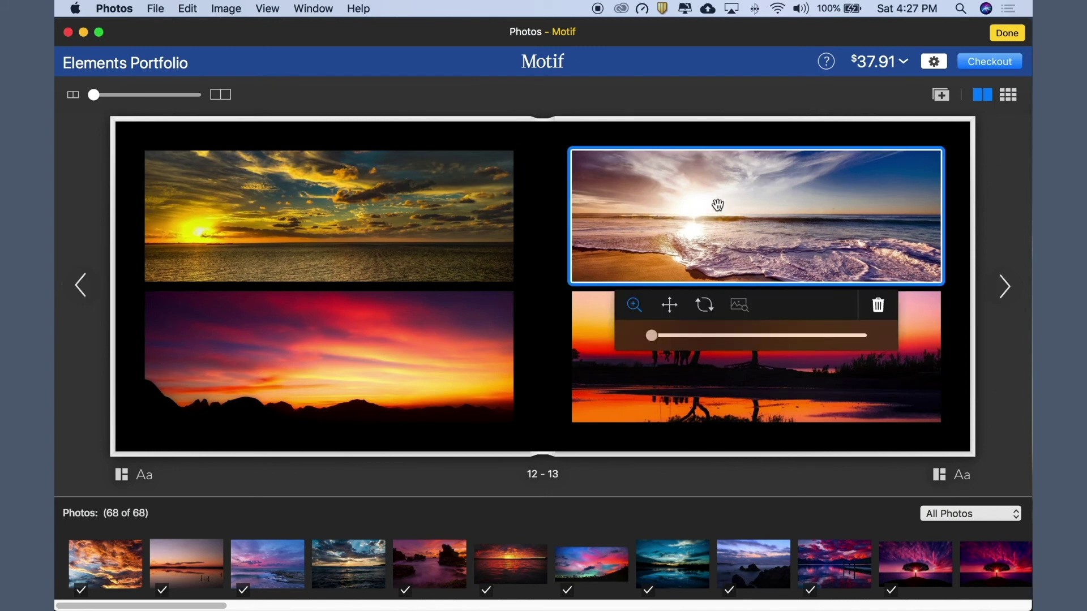
pyautogui.click(670, 306)
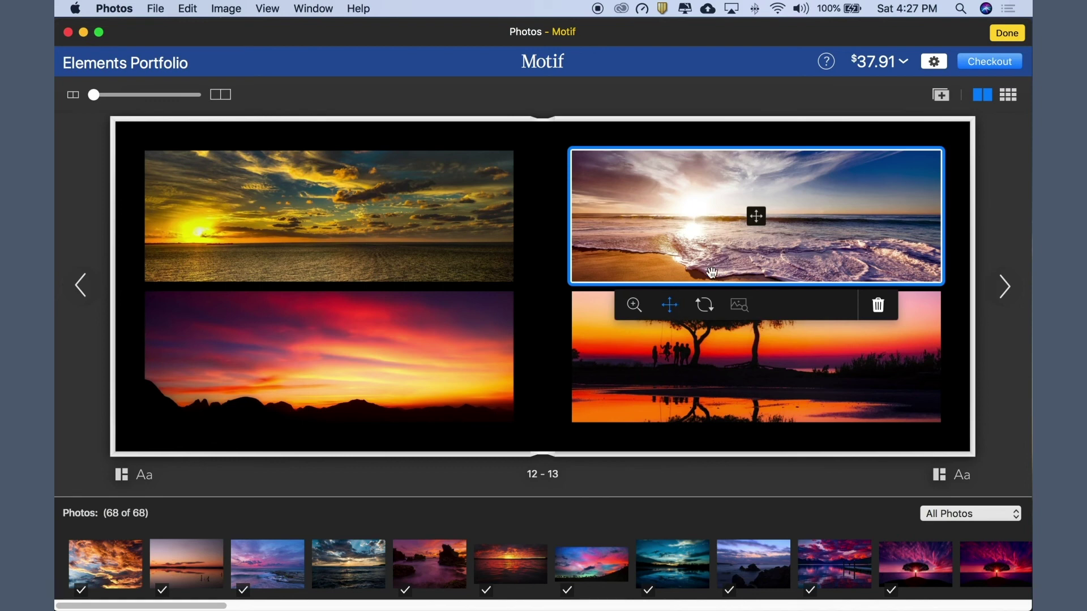
pyautogui.moveTo(756, 215); pyautogui.dragTo(426, 283)
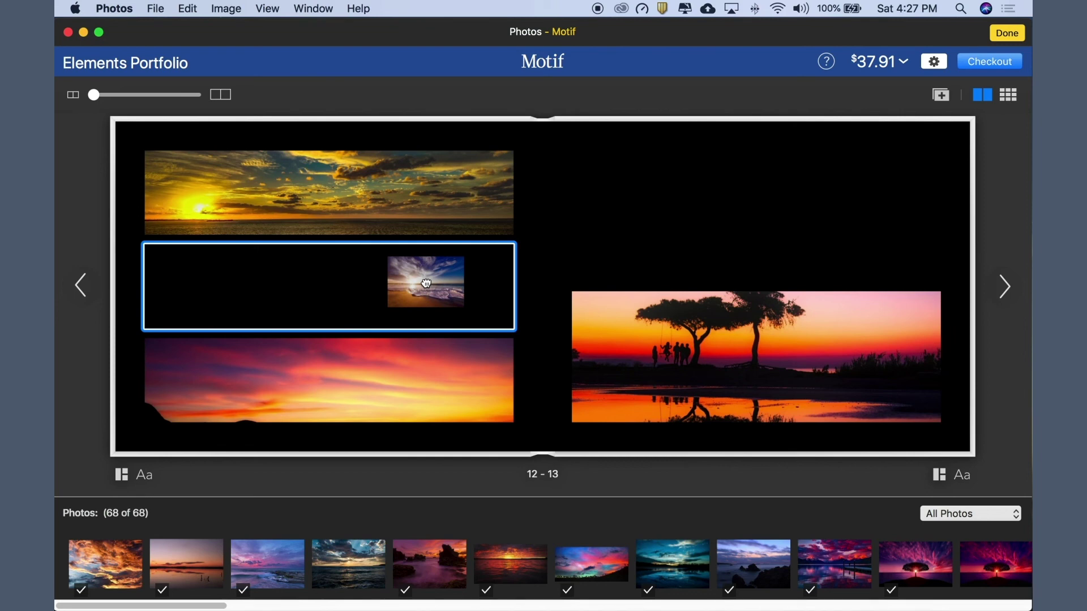
pyautogui.moveTo(426, 284); pyautogui.dragTo(425, 283)
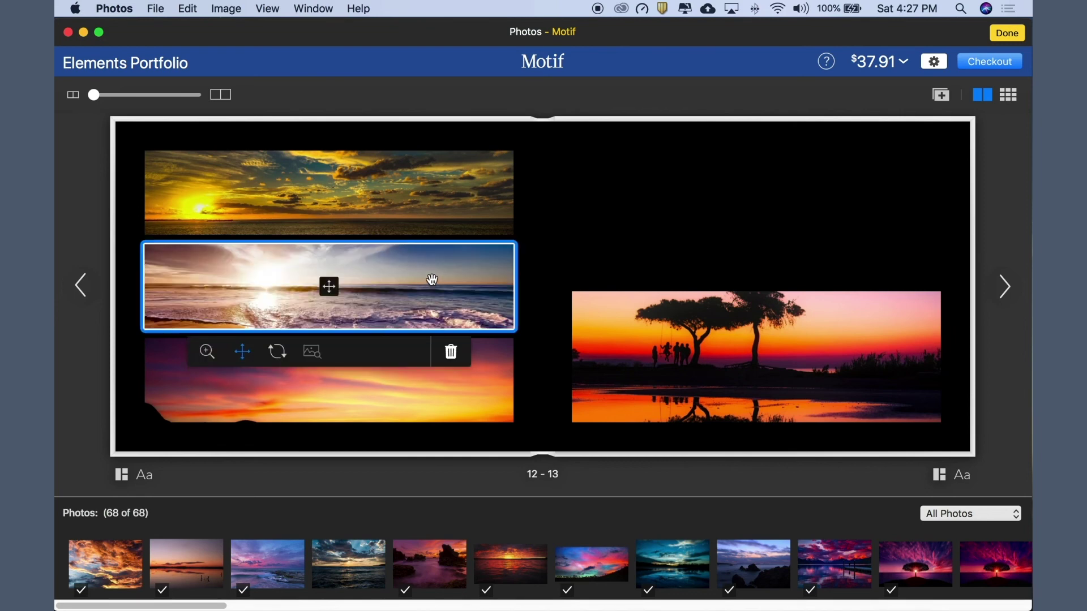
pyautogui.click(533, 417)
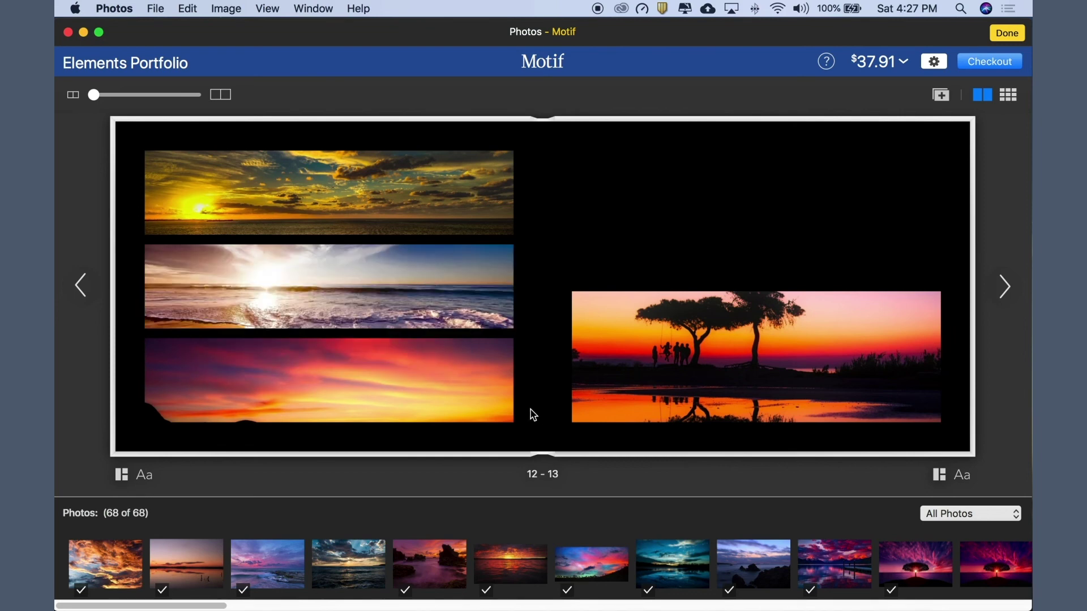
# - Pan the bottom-left sunset image upward within its frame
pyautogui.click(425, 393)
pyautogui.moveTo(425, 391); pyautogui.dragTo(427, 370)
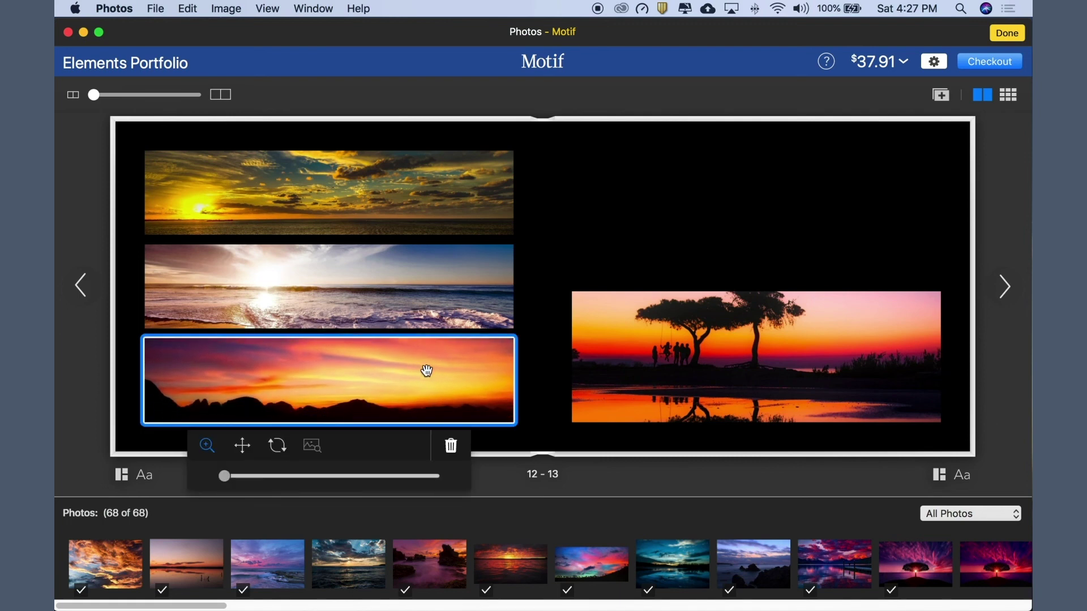
pyautogui.click(537, 369)
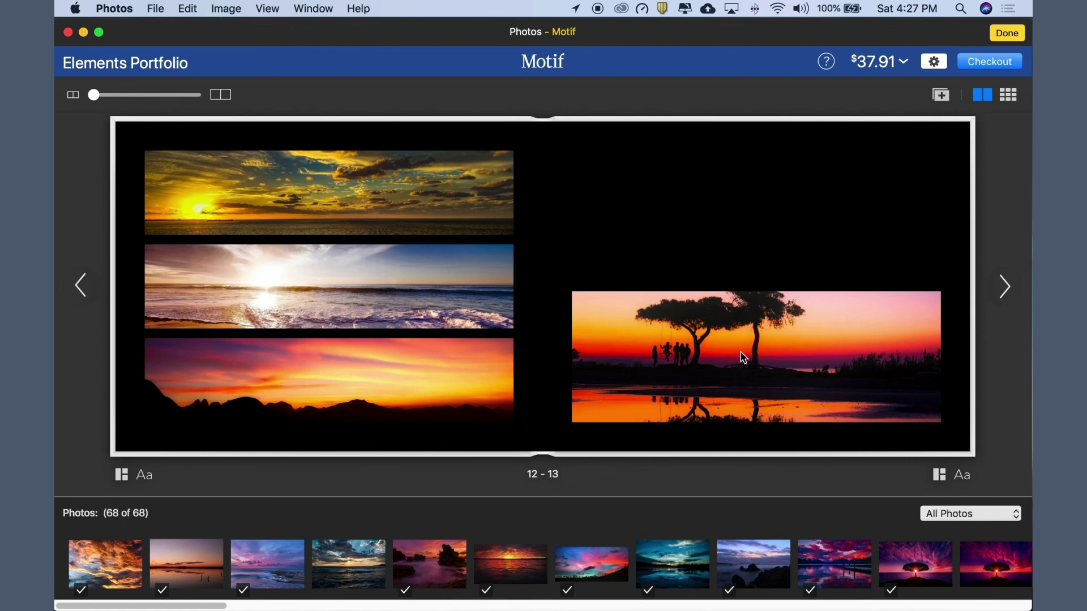
# - Delete the tree-silhouette photo from page 13 and drop in the heart-in-sand beach photo
pyautogui.click(743, 355)
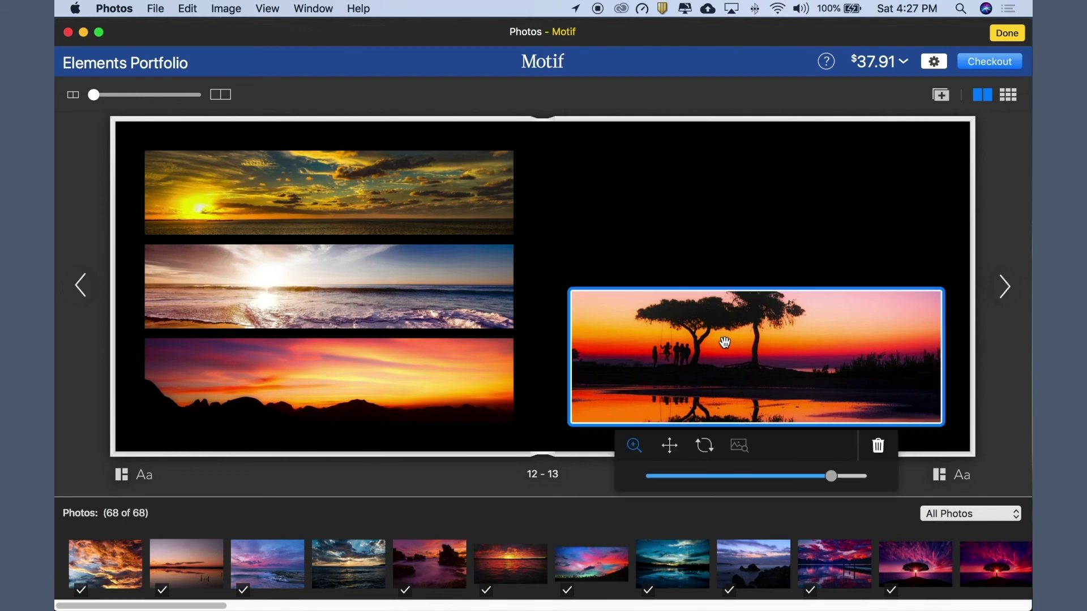
pyautogui.click(879, 448)
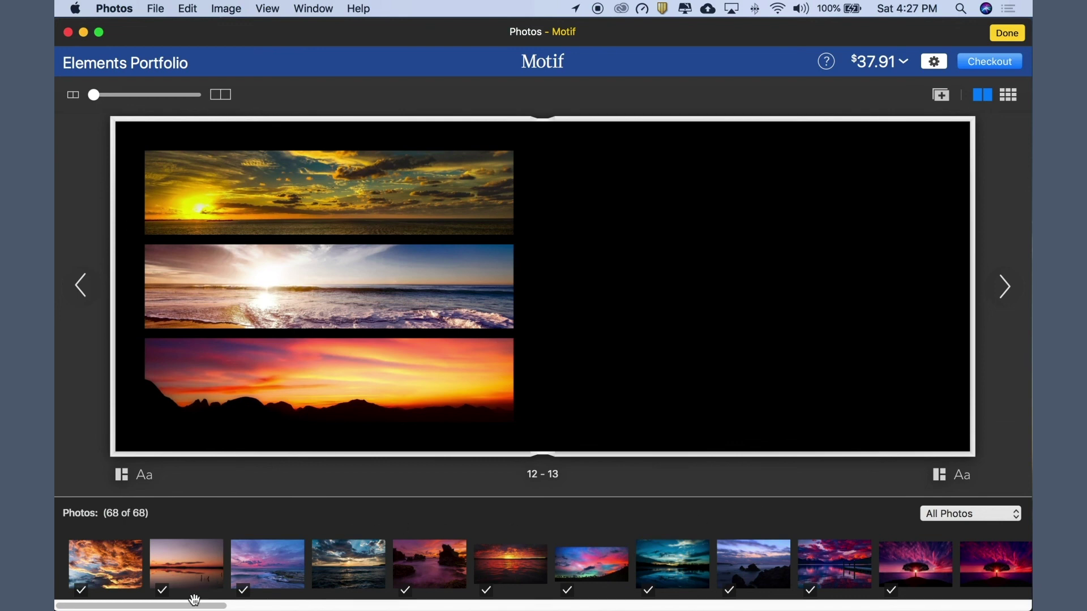
pyautogui.moveTo(195, 604); pyautogui.dragTo(338, 609)
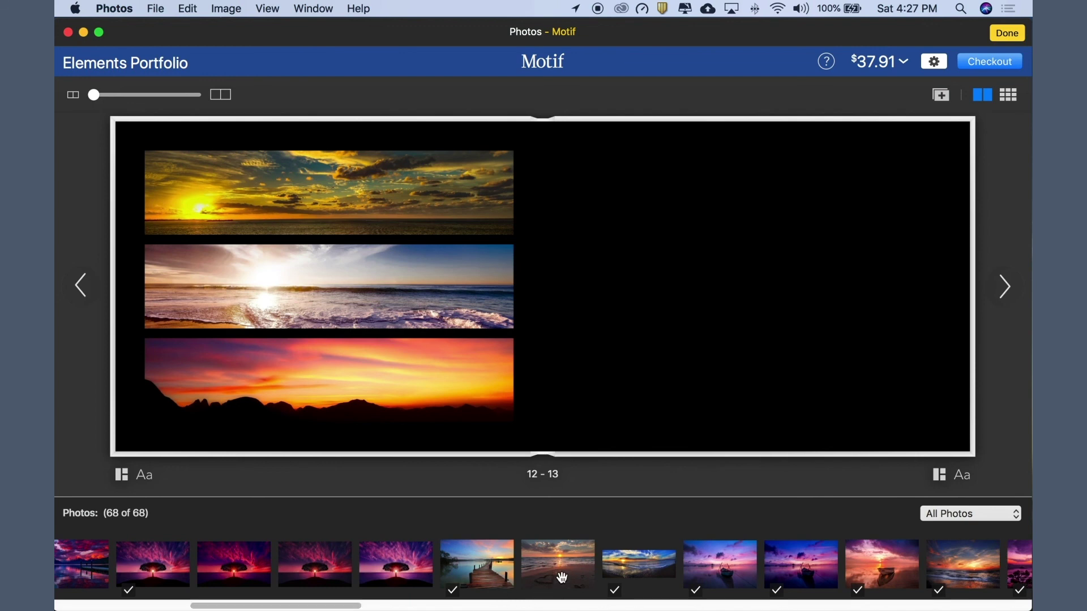
pyautogui.moveTo(562, 578); pyautogui.dragTo(702, 331)
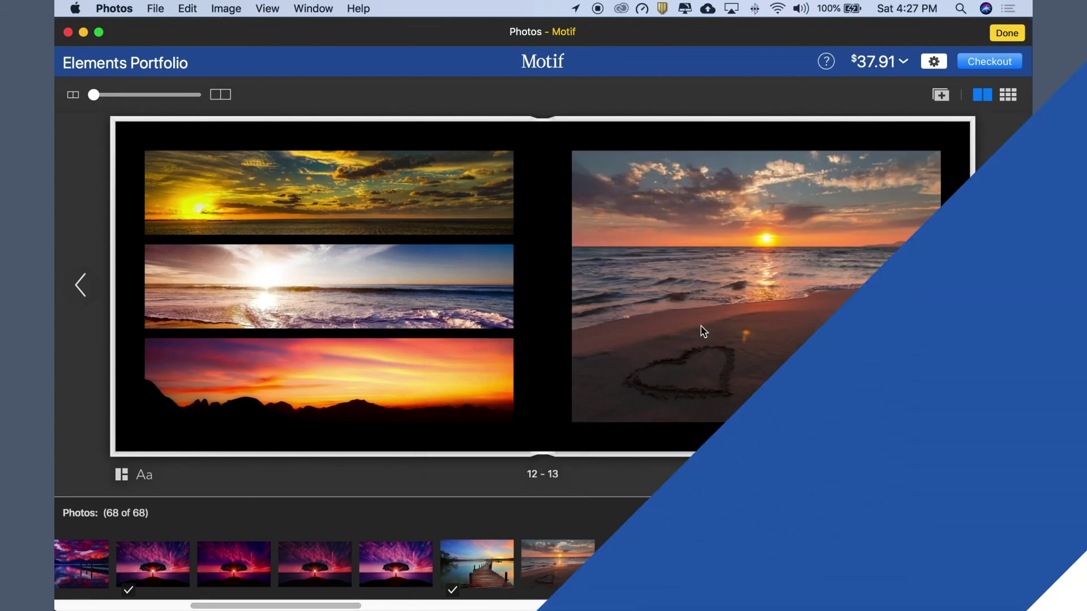